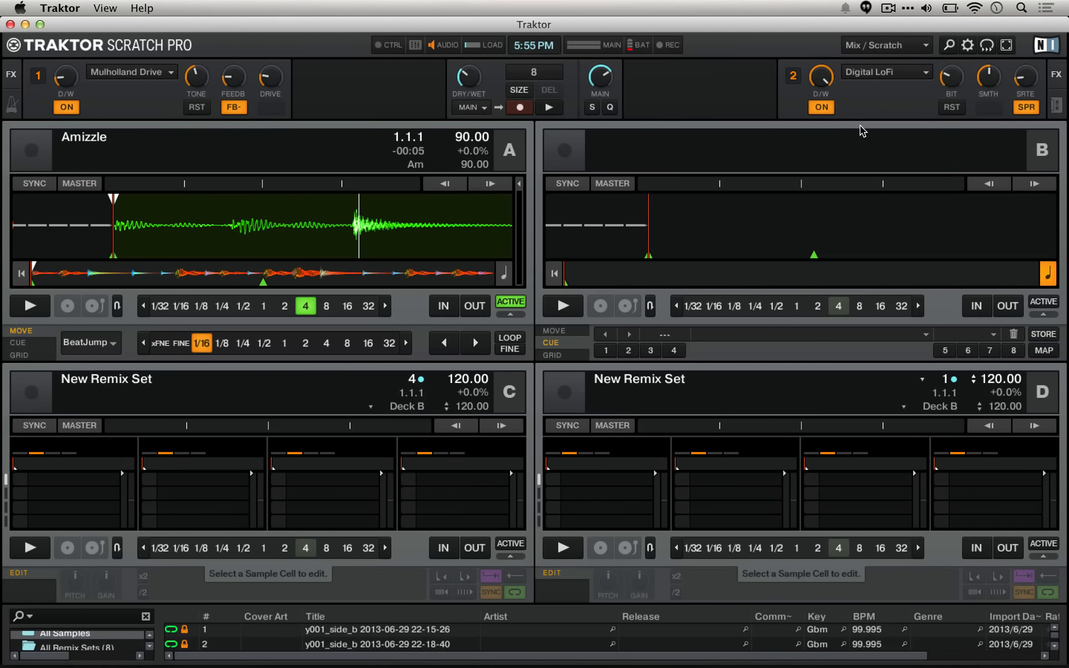
Step: Switch to the ADSR layout to check deck A's effect unit assignments and return to the Mix / Scratch layout
click(900, 44)
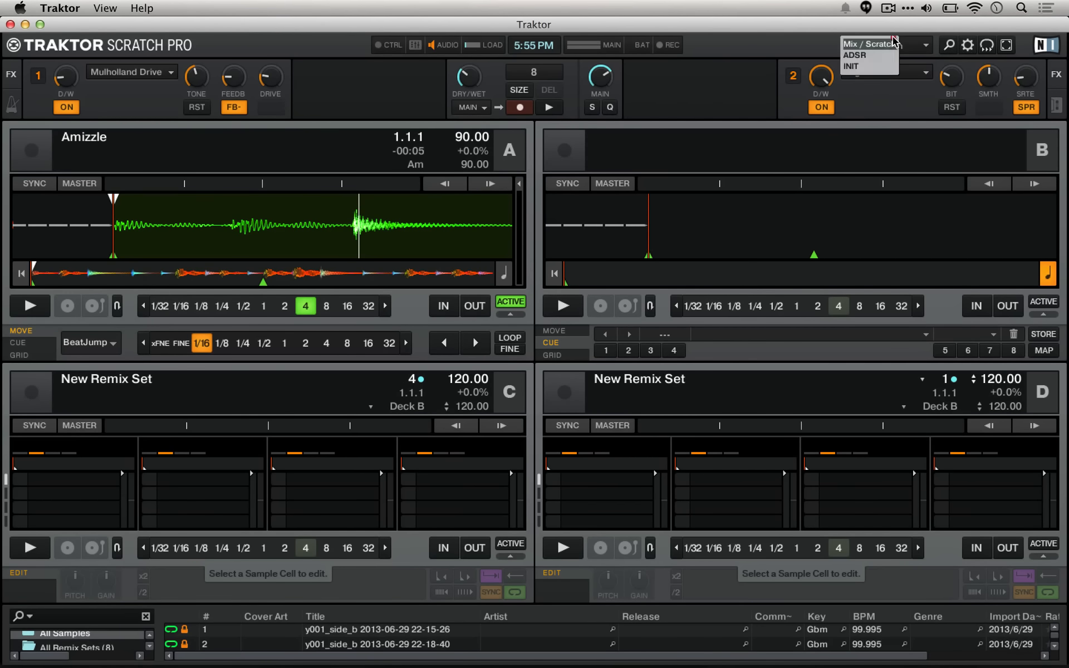
click(868, 55)
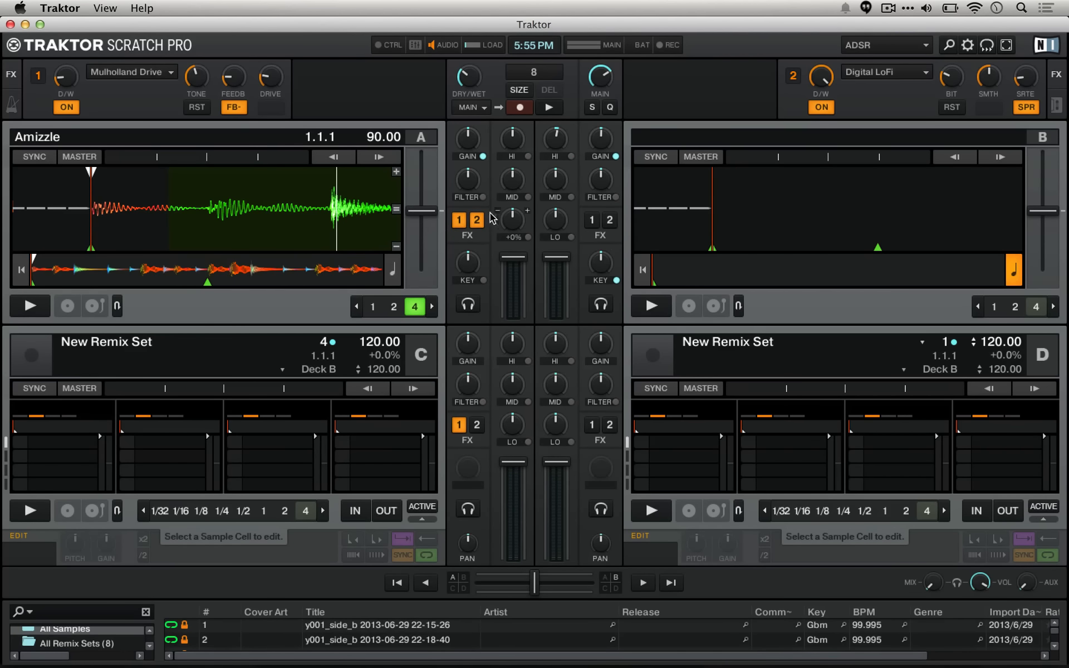
click(477, 221)
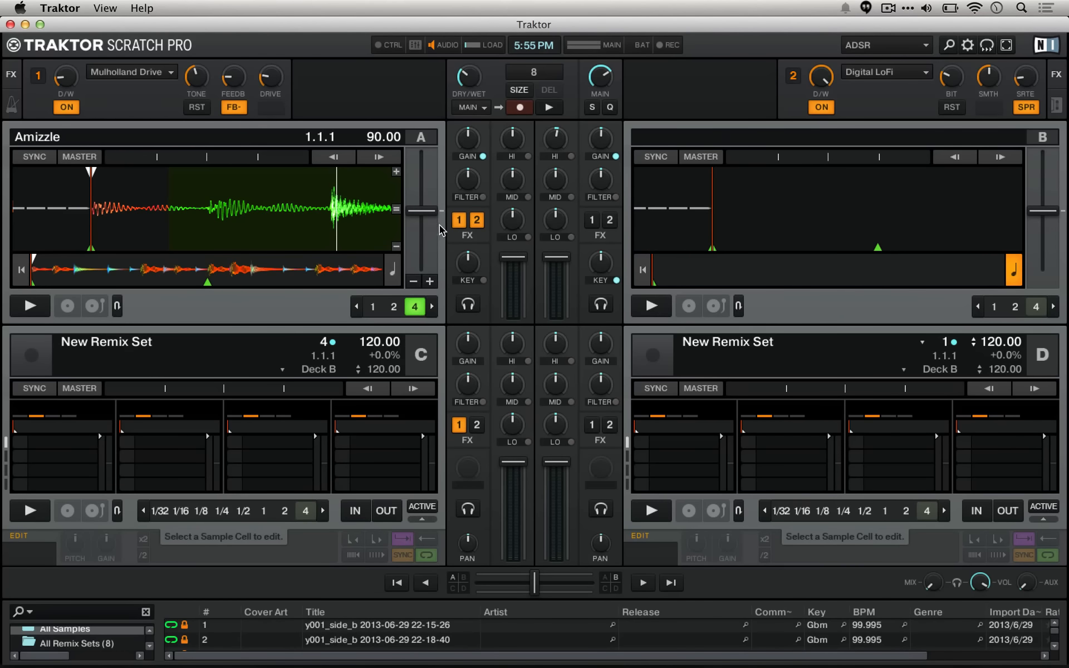
click(889, 50)
click(882, 56)
click(796, 76)
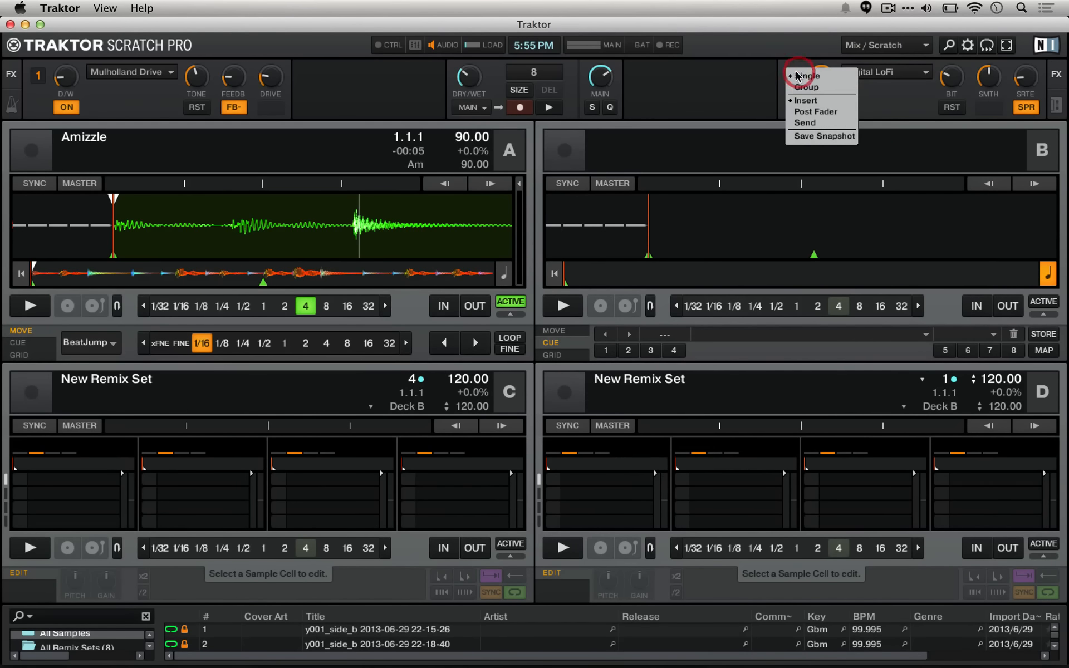
click(739, 77)
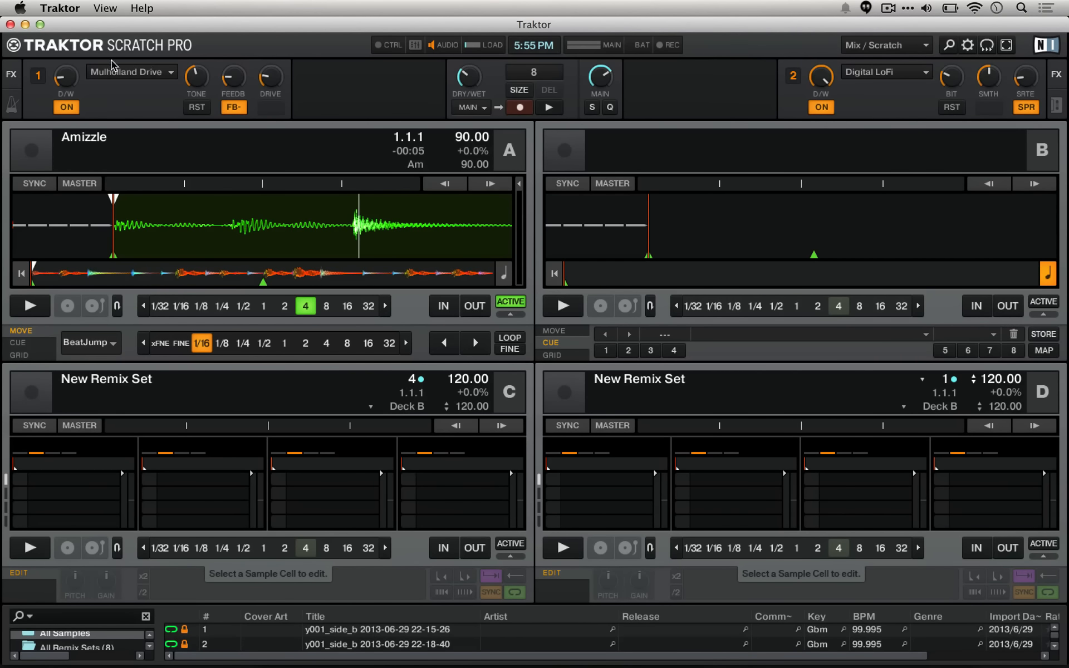
click(39, 70)
click(28, 64)
Step: Audition the Amizzle loop on deck A with the effects on, and again with FX units 1 and 2 switched off
key(a)
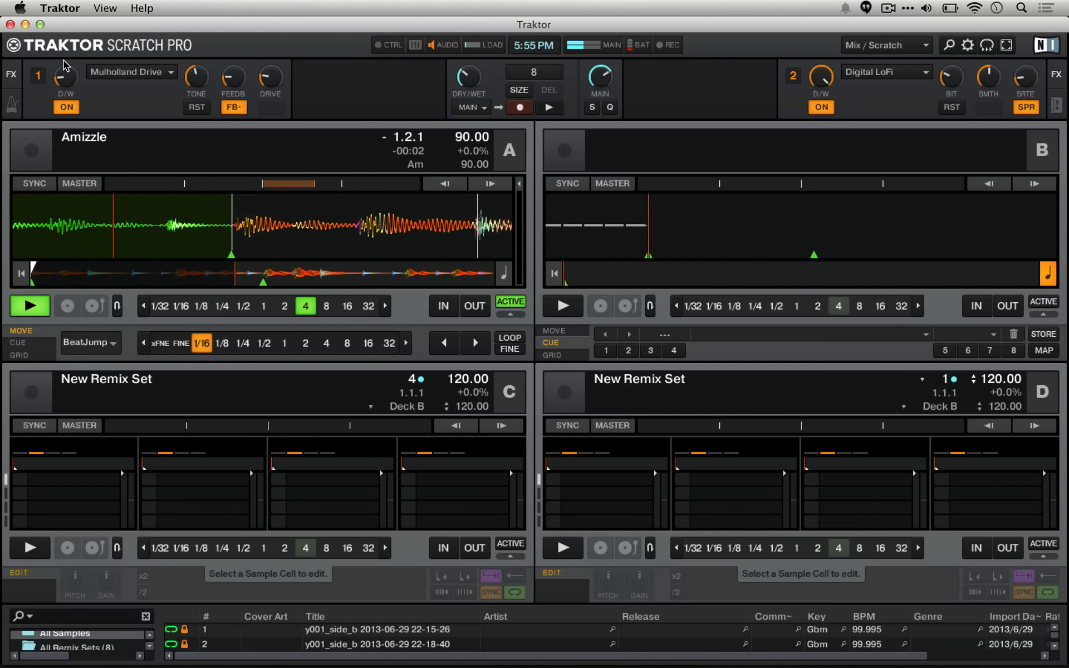
key(a)
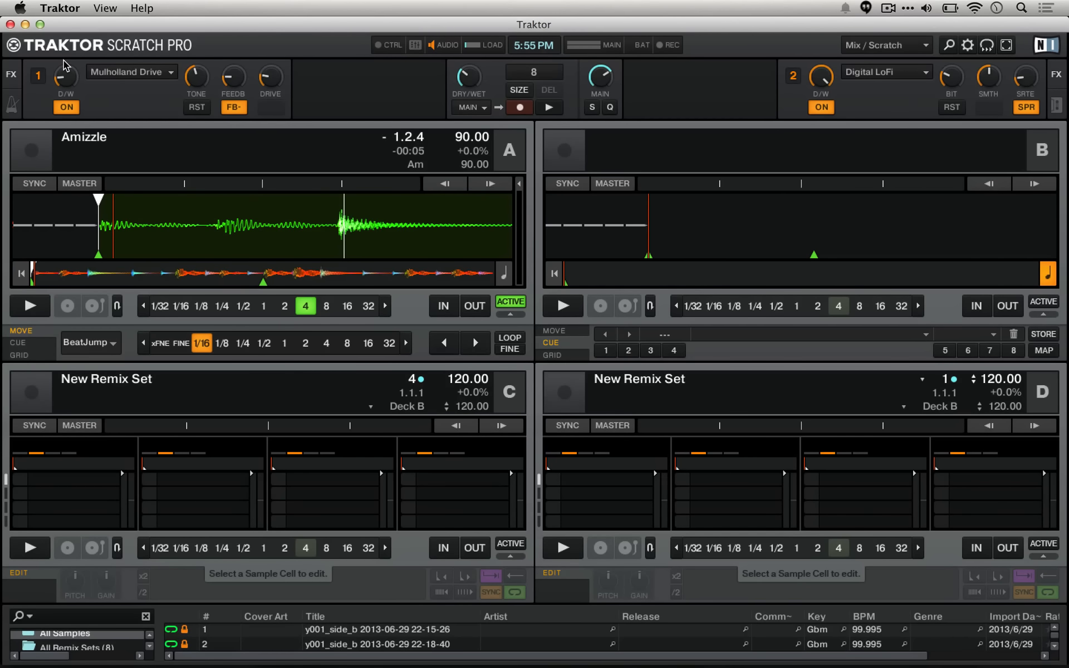
click(66, 107)
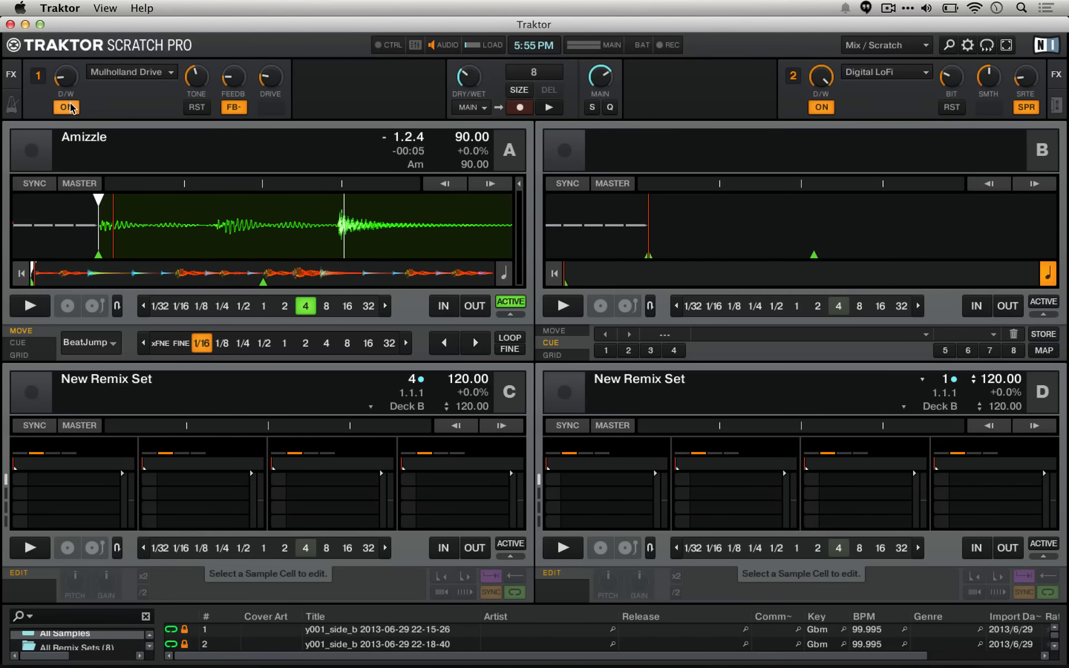
click(811, 109)
key(space)
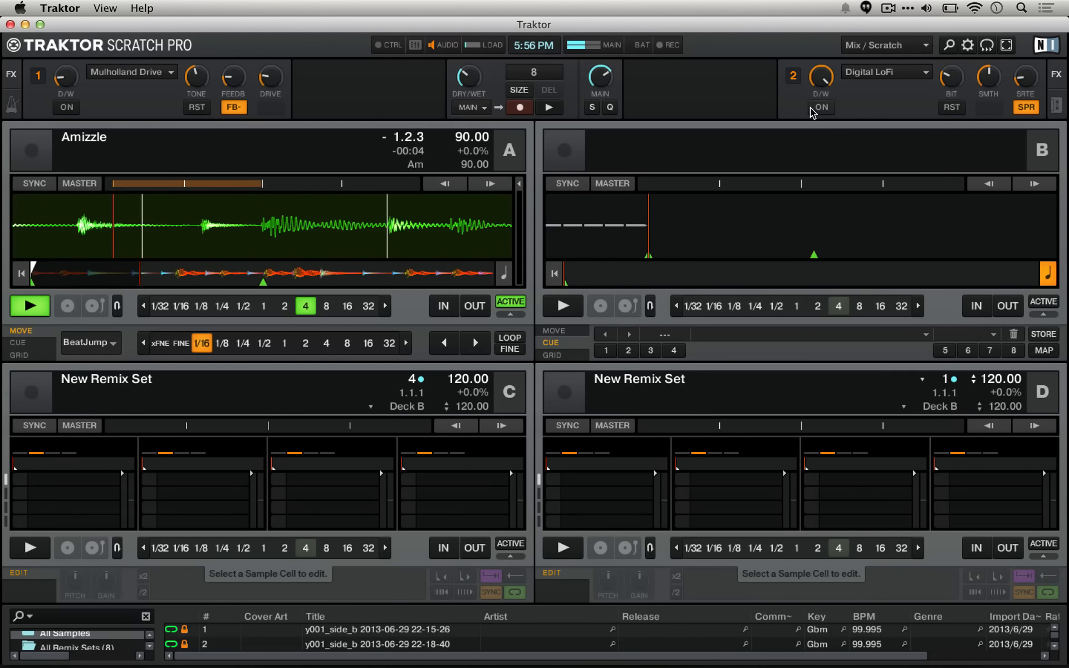
key(space)
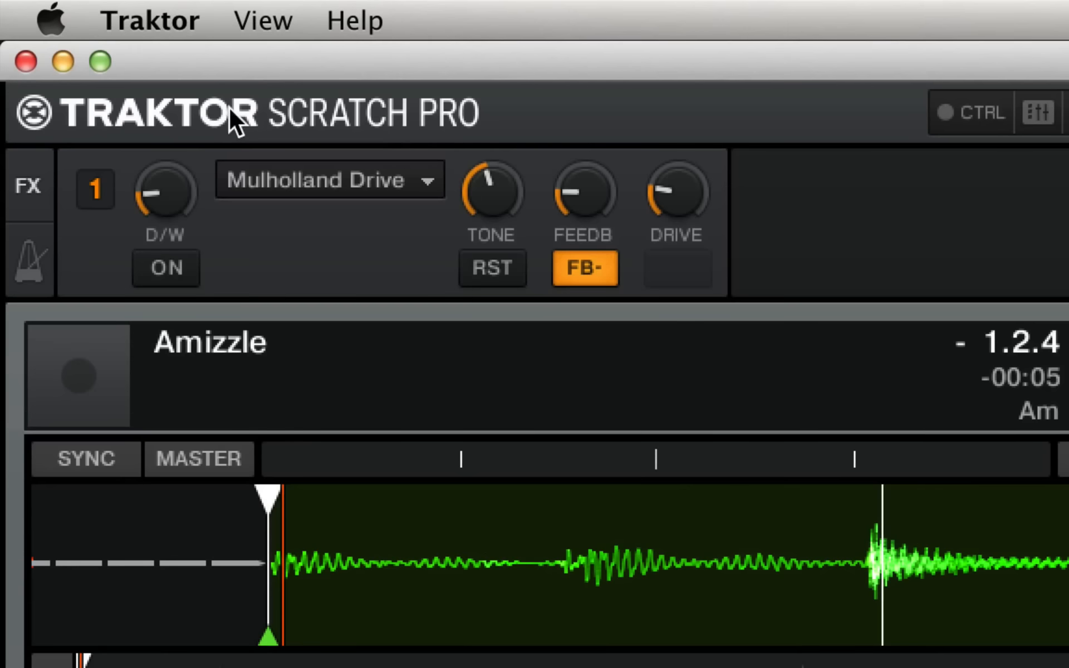
Step: Switch on Mulholland Drive in FX unit 1, audition it with D/W raised to full, and switch it off
click(176, 266)
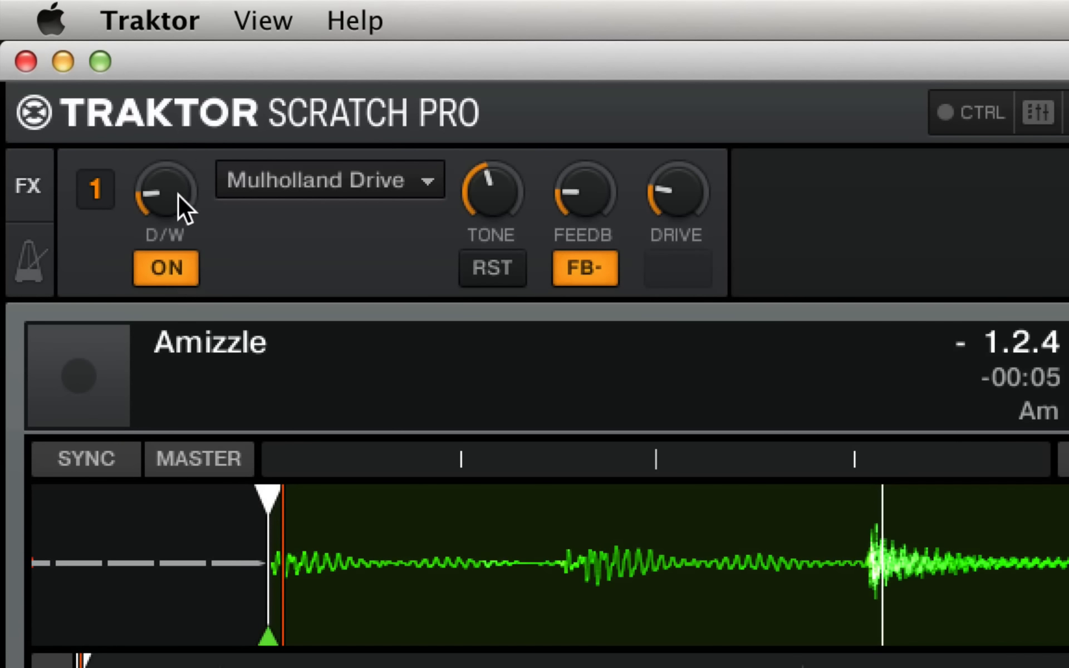
drag(166, 199, 166, 152)
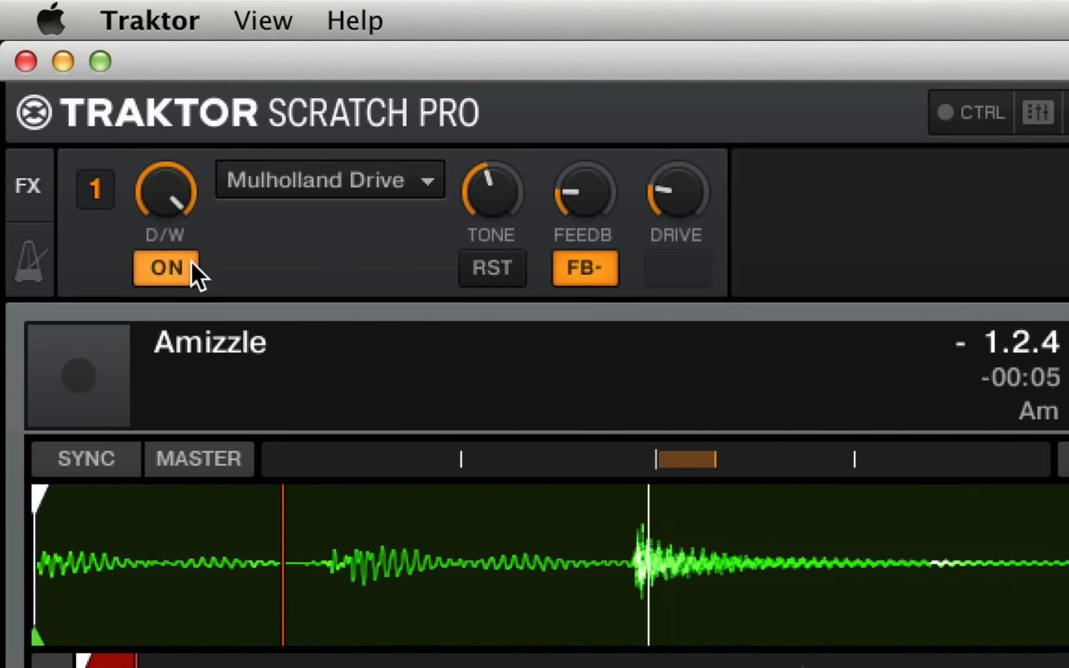
click(145, 259)
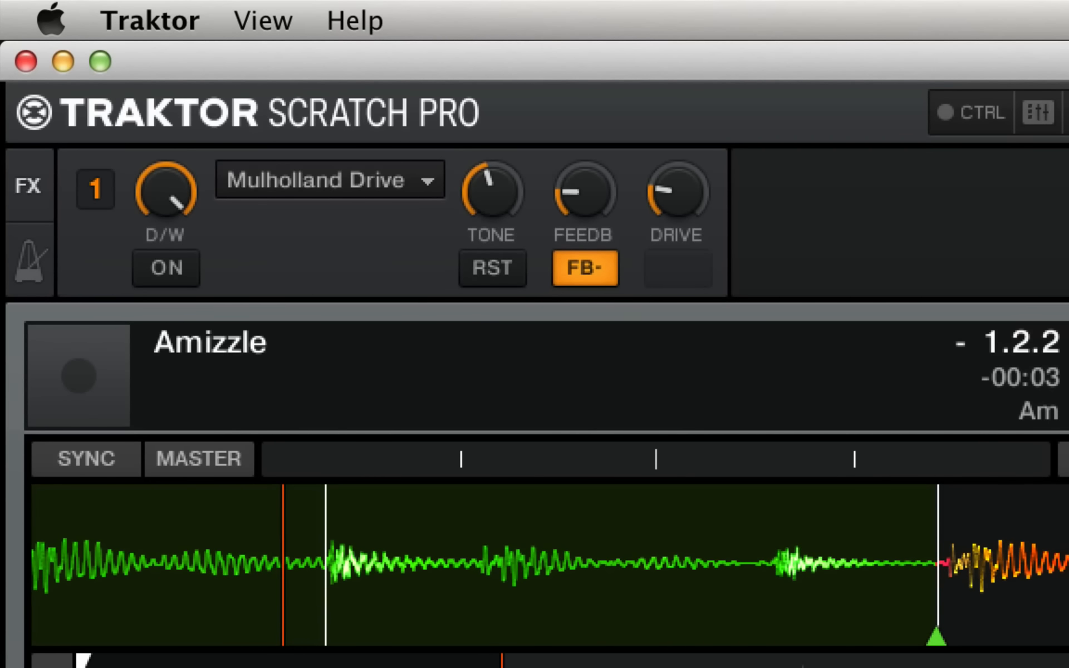
Step: Turn the Mulholland Drive effect's Tone and Feedback down to 0
mouse_move(511, 210)
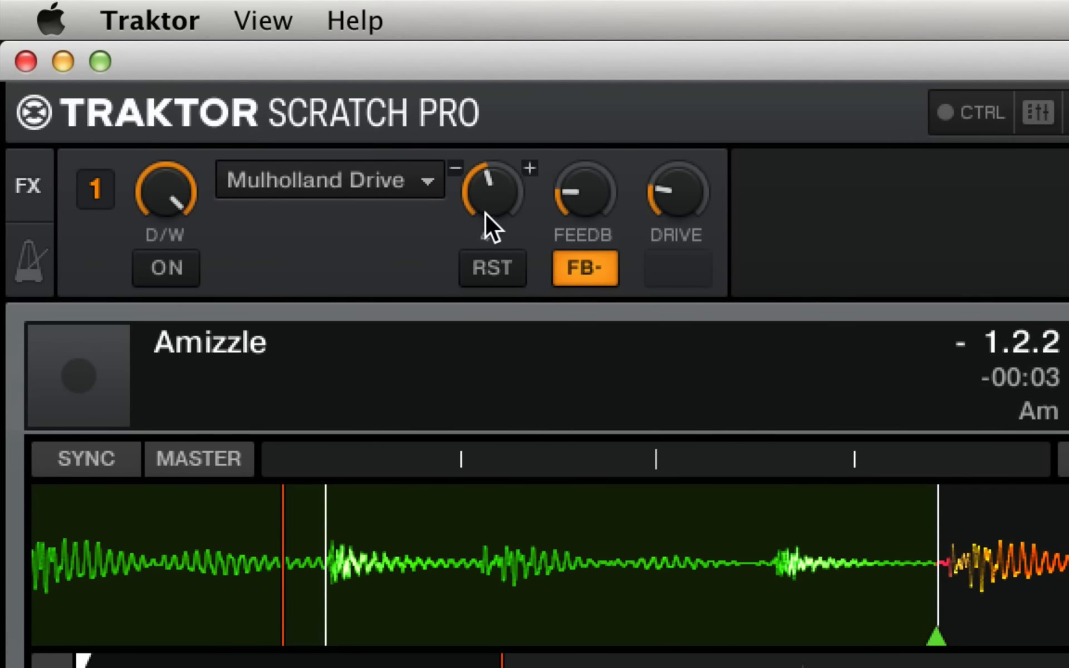
drag(486, 204, 486, 234)
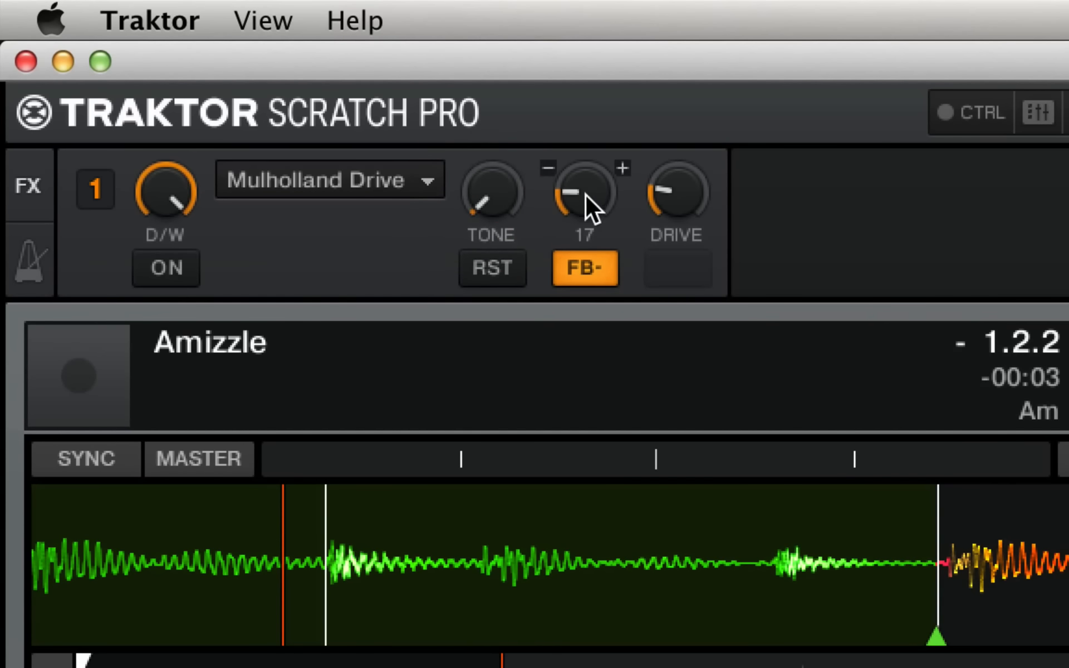
mouse_move(586, 195)
mouse_down()
mouse_move(585, 217)
mouse_move(586, 176)
mouse_move(586, 192)
mouse_up()
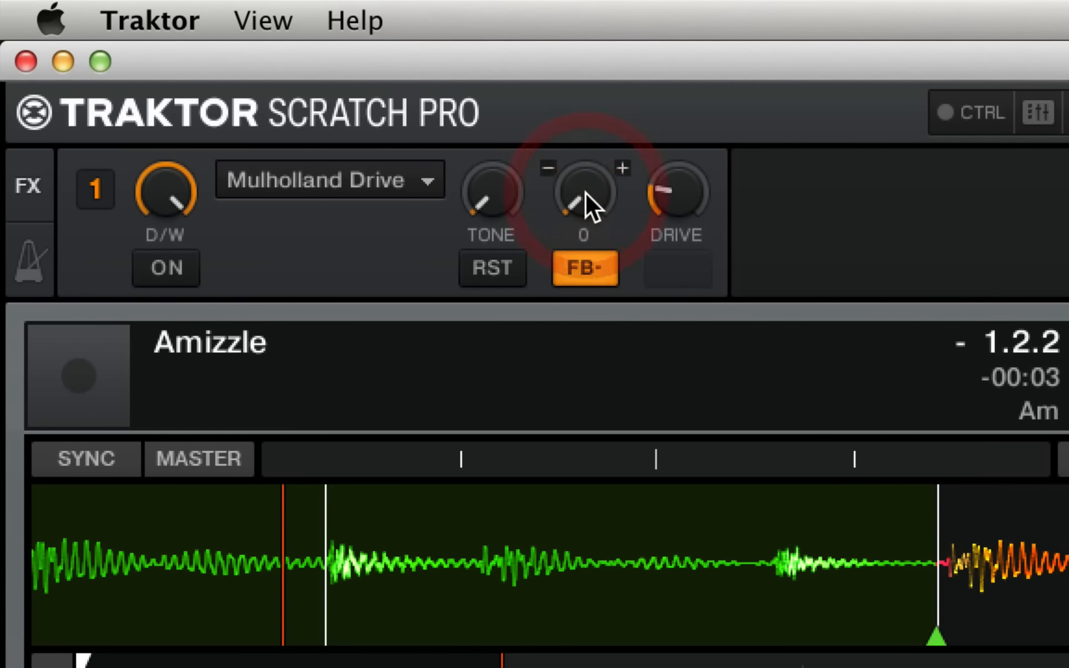
Step: Switch FX unit 1 back on and try its Drive at 0 and 9 while sweeping the Tone
click(155, 267)
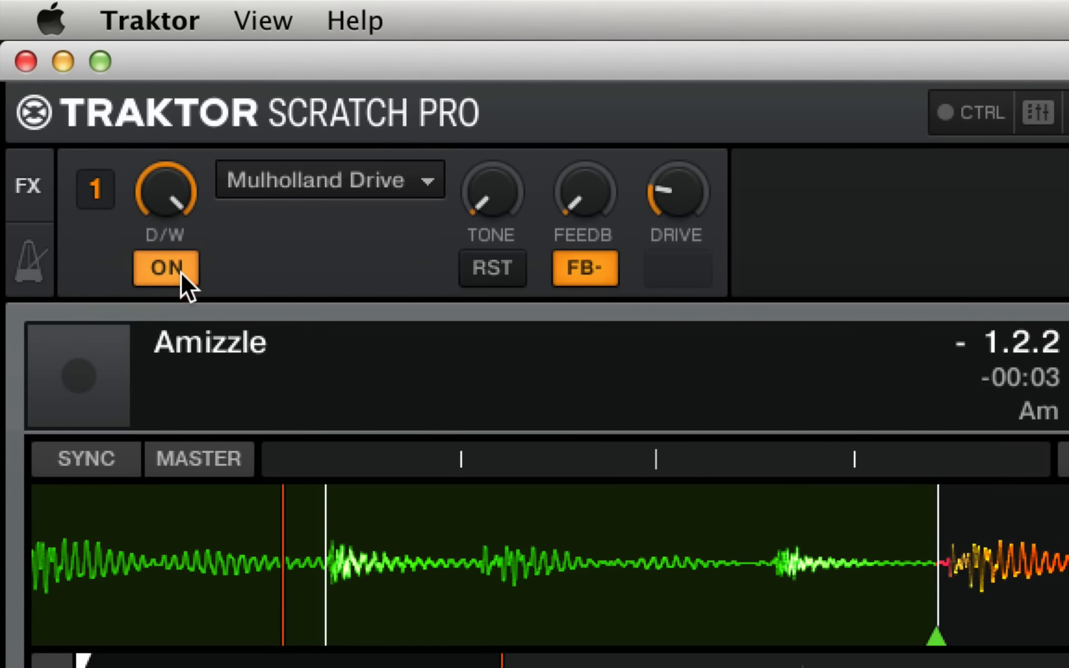
drag(677, 195, 677, 223)
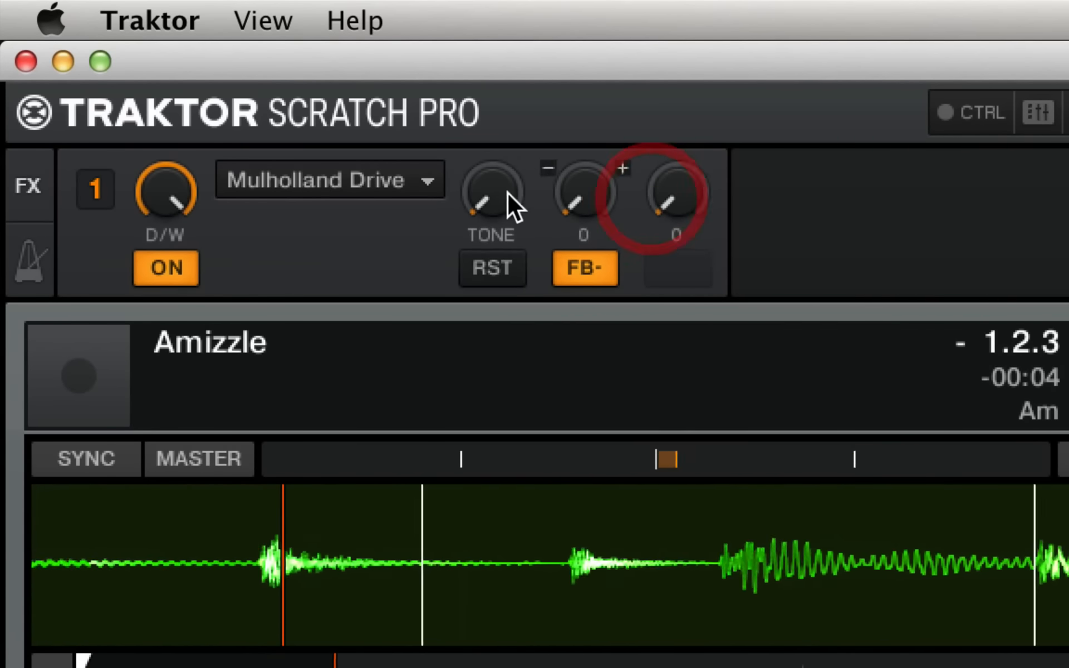
mouse_move(505, 205)
mouse_down()
mouse_move(506, 116)
mouse_move(506, 206)
mouse_up()
drag(684, 209, 684, 193)
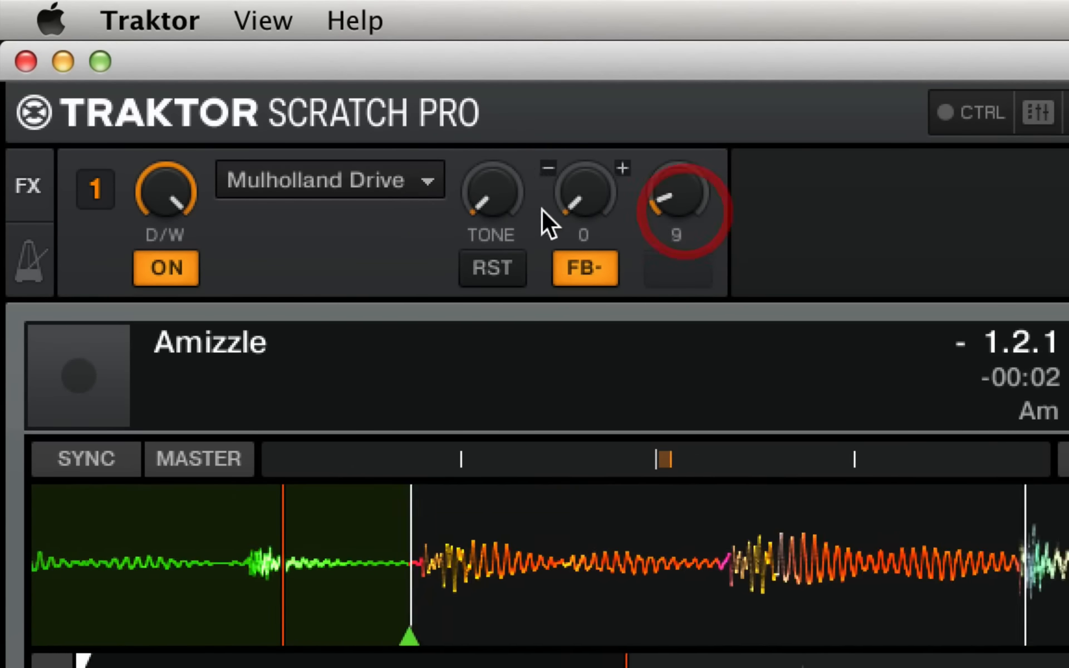
drag(506, 206, 480, 210)
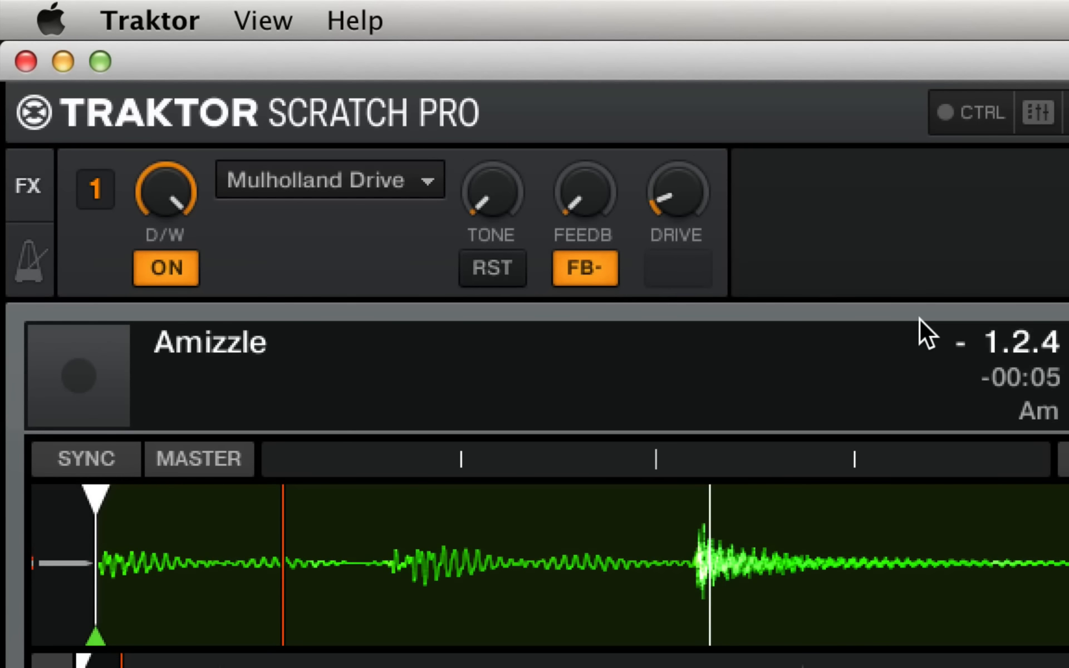
Step: Toggle the FB- option of Mulholland Drive off and back on
click(587, 270)
click(600, 262)
click(609, 257)
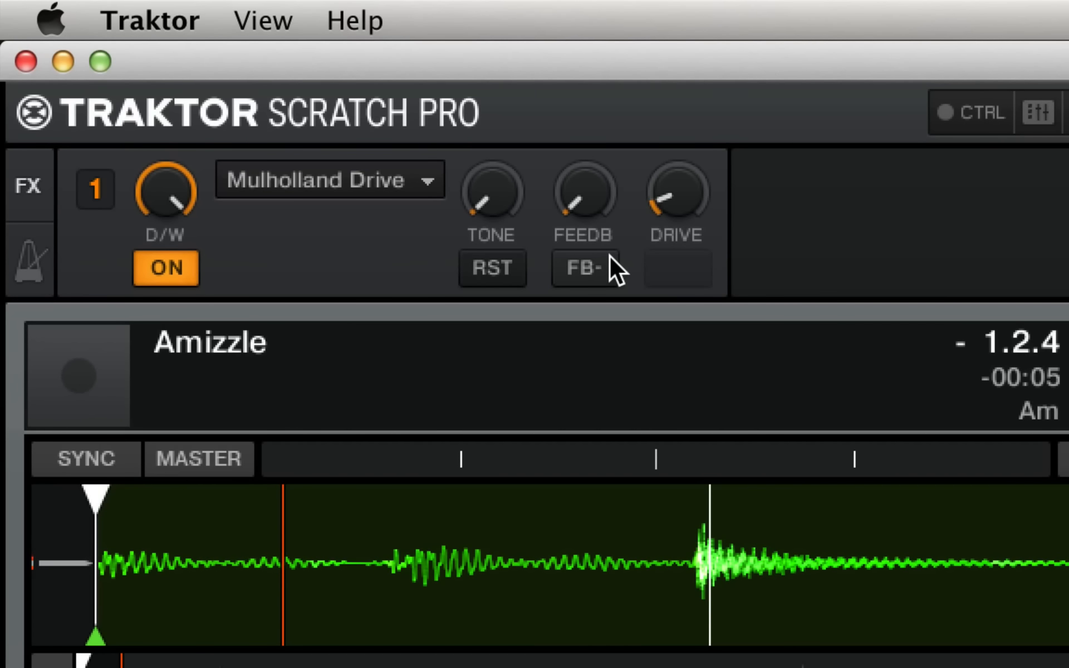
click(610, 257)
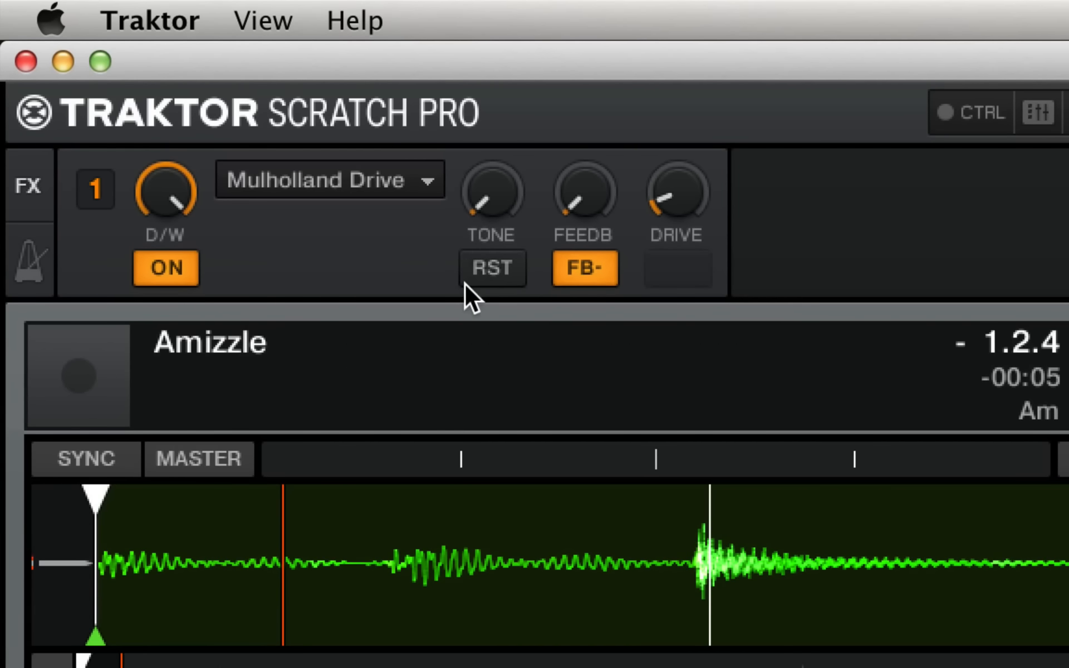
Step: Reset Mulholland Drive to its defaults, repeating the reset after sweeping D/W up and down and switching the unit on
click(484, 278)
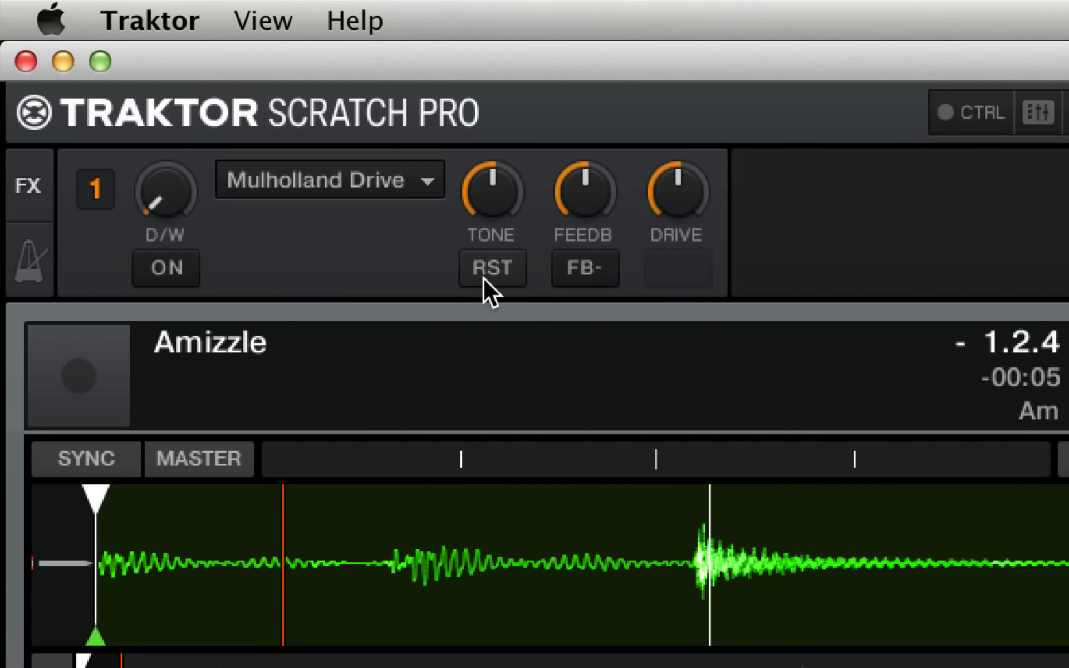
drag(153, 207, 152, 111)
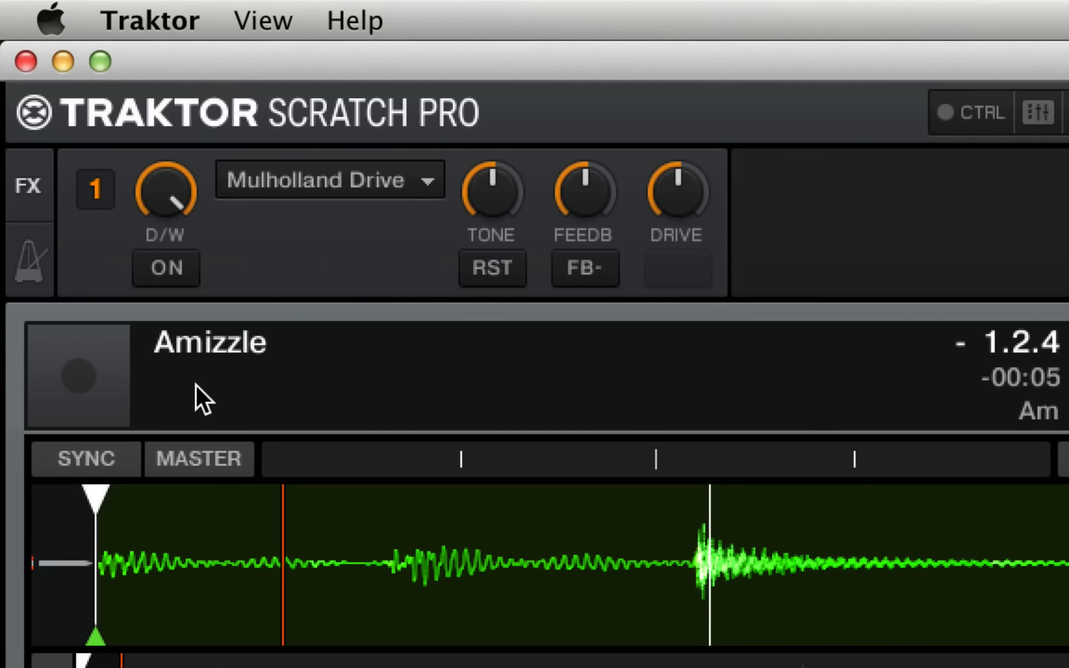
click(150, 281)
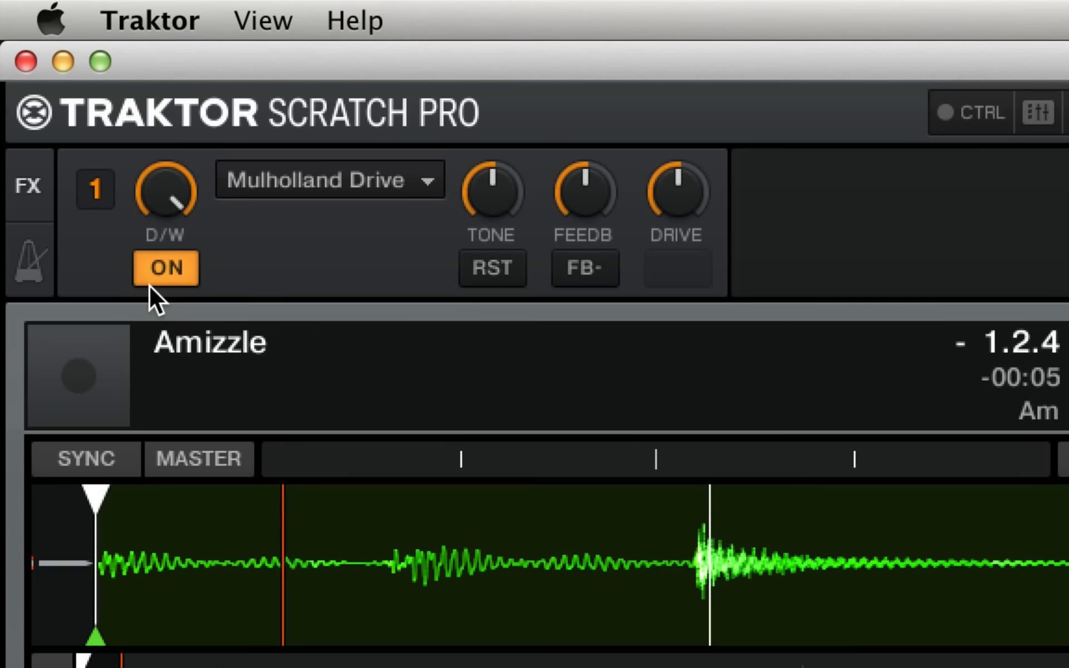
drag(150, 230, 149, 279)
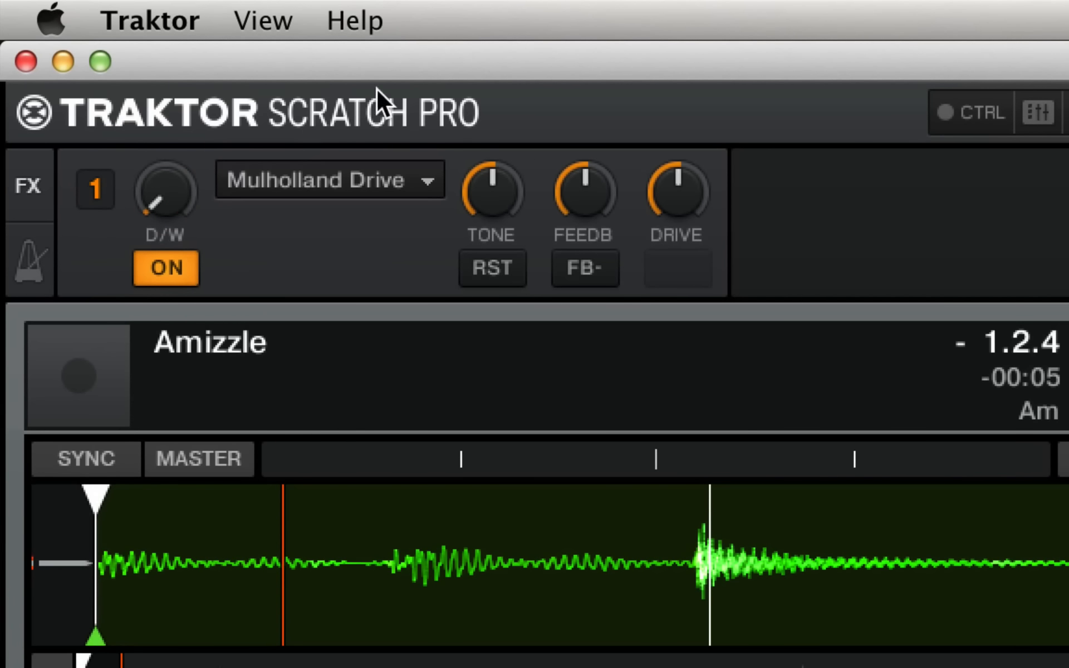
click(499, 245)
click(486, 259)
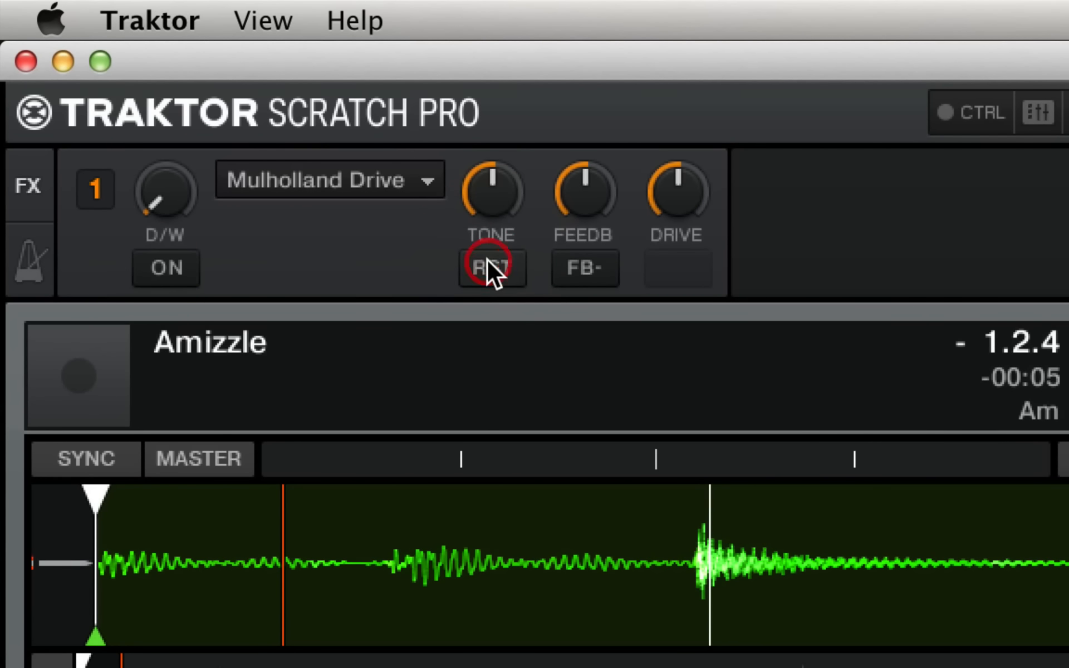
Step: Switch on FX unit 1, sweep its D/W and leave it at full, with Feedback at 0
click(182, 262)
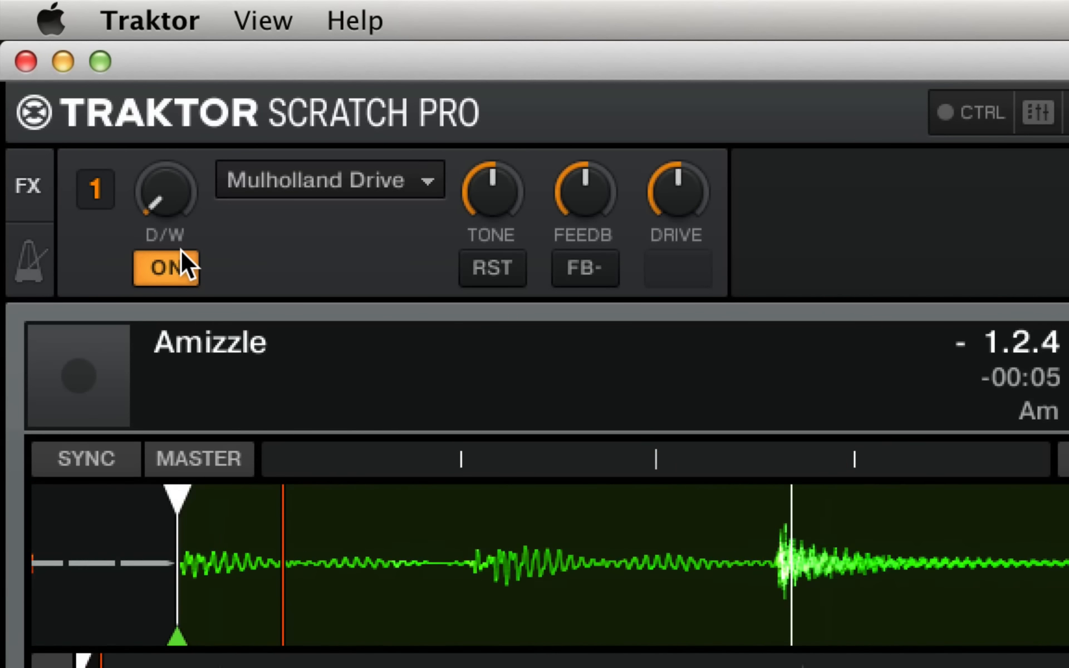
mouse_move(159, 195)
drag(159, 195, 159, 174)
drag(159, 196, 159, 236)
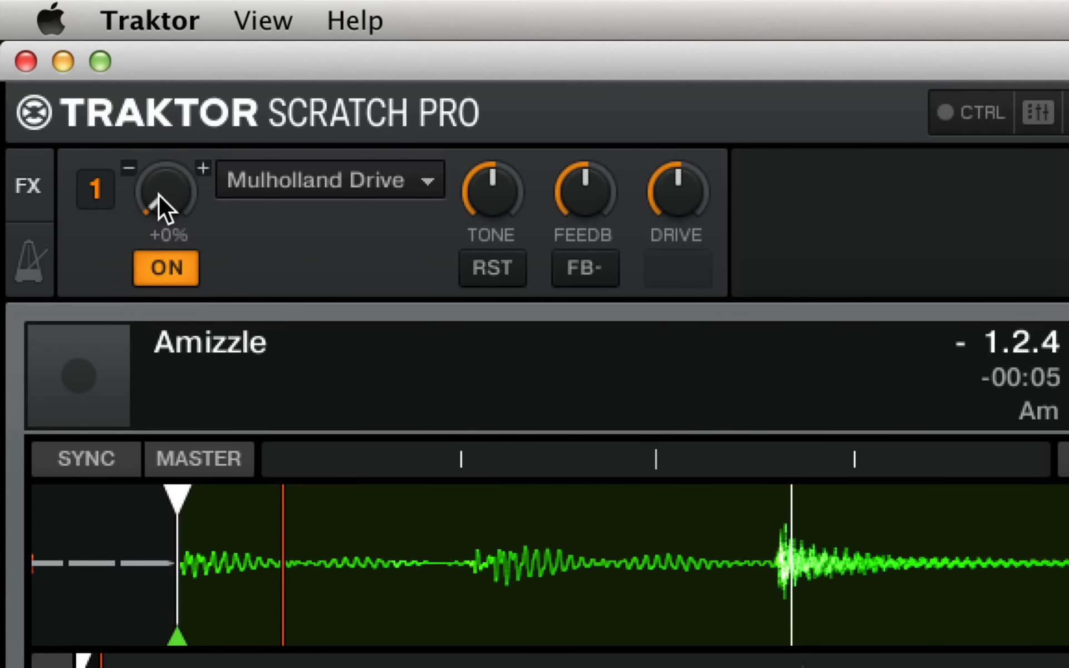
mouse_move(159, 195)
mouse_down()
mouse_move(159, 153)
mouse_move(159, 195)
mouse_up()
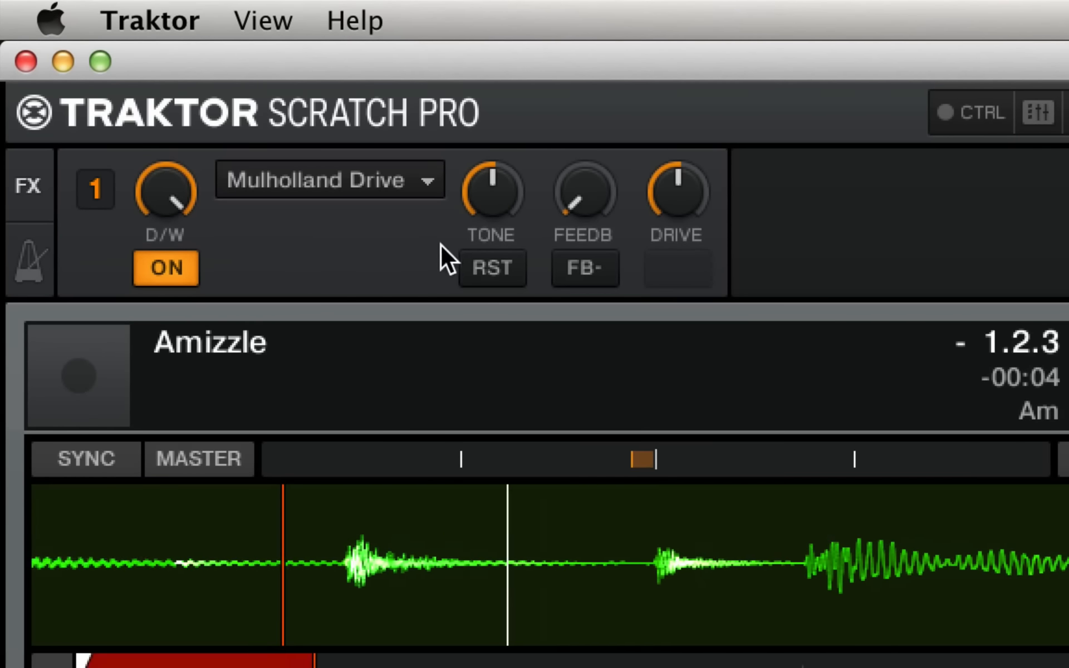
Step: Lower the Drive of Mulholland Drive well below the midpoint, raise Feedback slightly and enable FB-
mouse_move(669, 203)
mouse_down()
mouse_move(668, 177)
mouse_move(668, 245)
mouse_move(685, 202)
mouse_move(678, 208)
mouse_up()
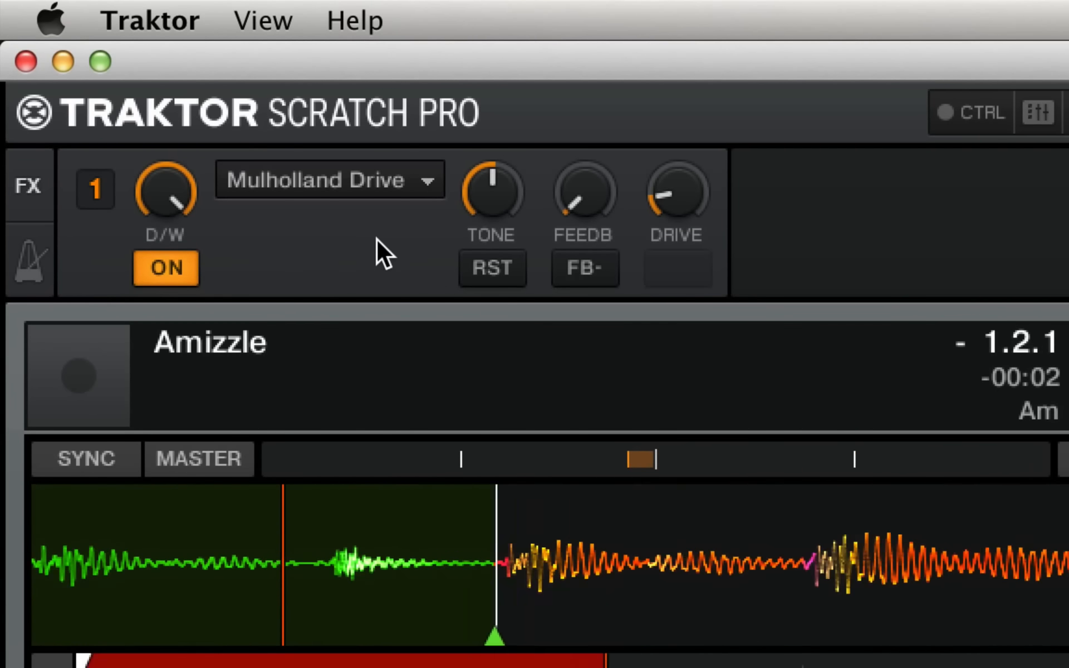
mouse_move(496, 228)
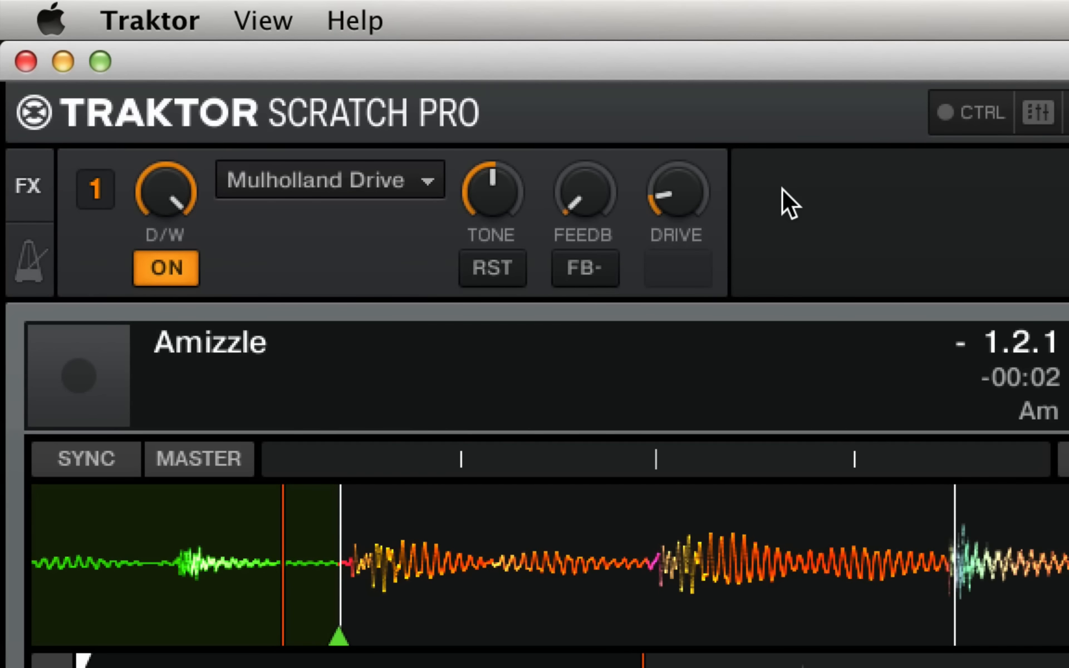
drag(583, 194, 584, 188)
click(584, 257)
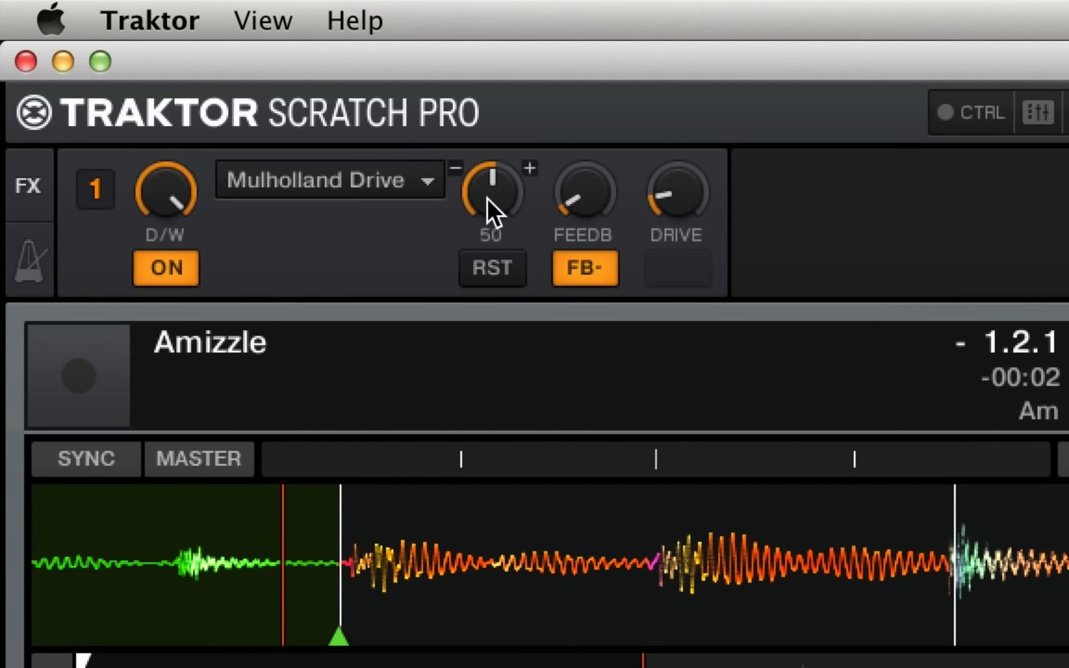
Step: Raise the Feedback of Mulholland Drive to just below the midpoint and lower the Tone to about 17
mouse_move(487, 199)
mouse_down()
mouse_move(487, 148)
mouse_move(488, 237)
mouse_move(487, 212)
mouse_up()
drag(612, 206, 612, 164)
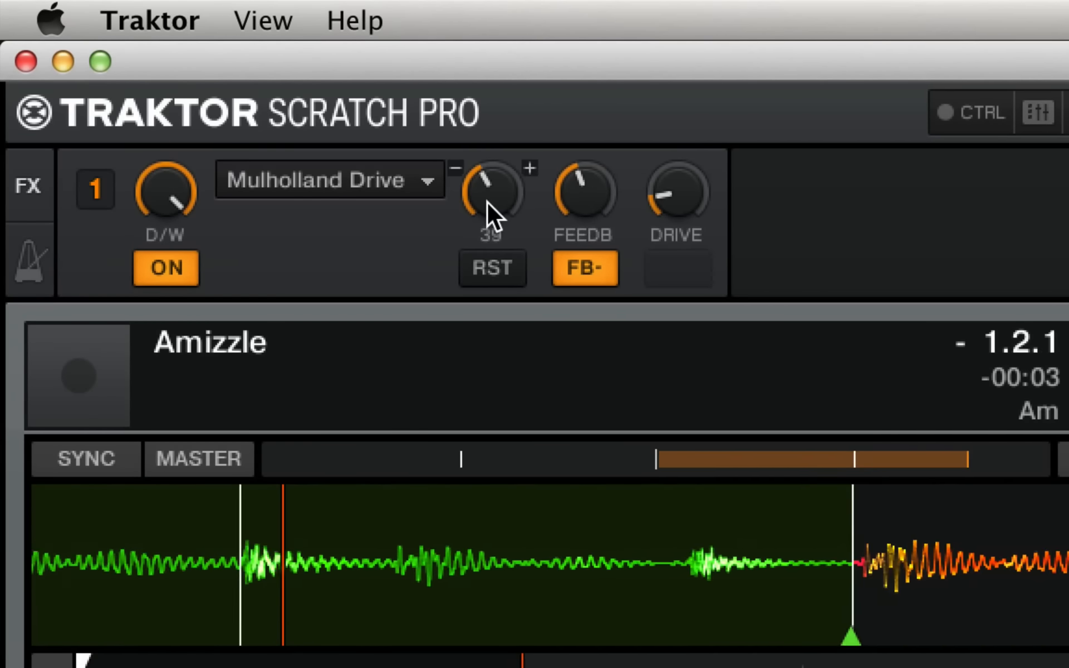
mouse_move(486, 202)
mouse_down()
mouse_move(487, 178)
mouse_move(487, 234)
mouse_move(487, 202)
mouse_up()
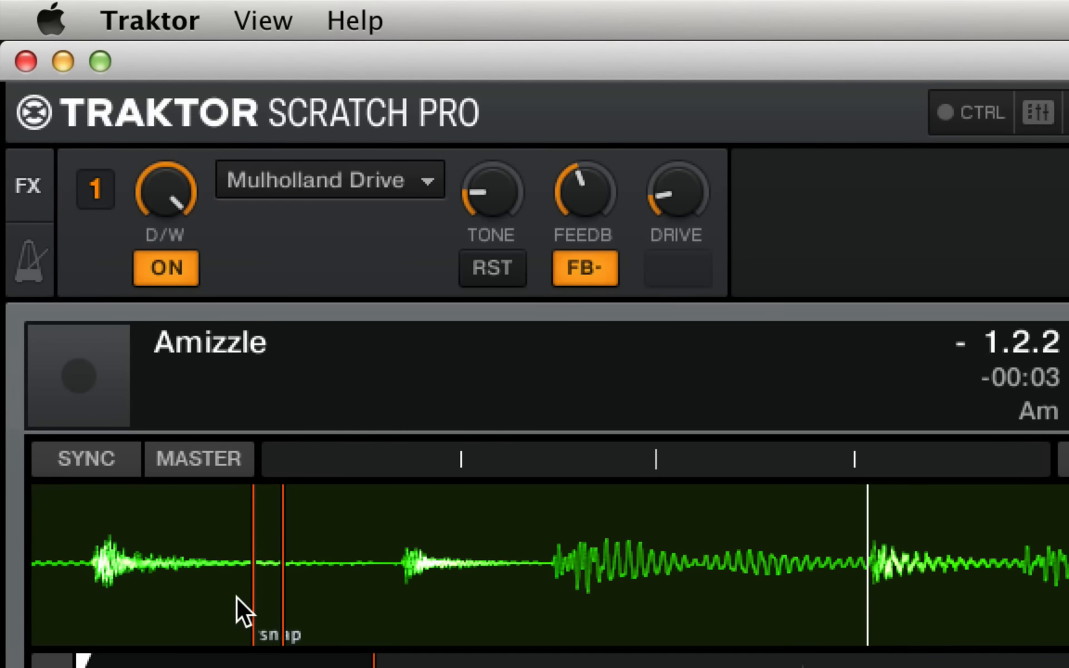
Step: With deck A playing, raise the Drive of Mulholland Drive slightly, reset its Feedback and set it to 25
key(space)
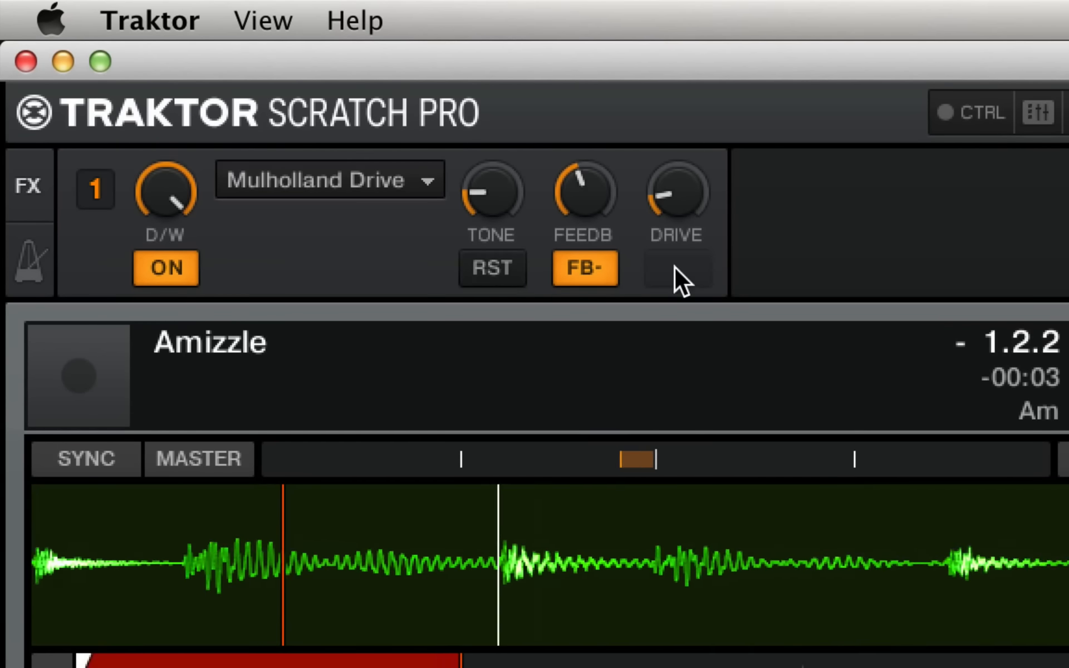
mouse_move(635, 239)
drag(661, 213, 611, 210)
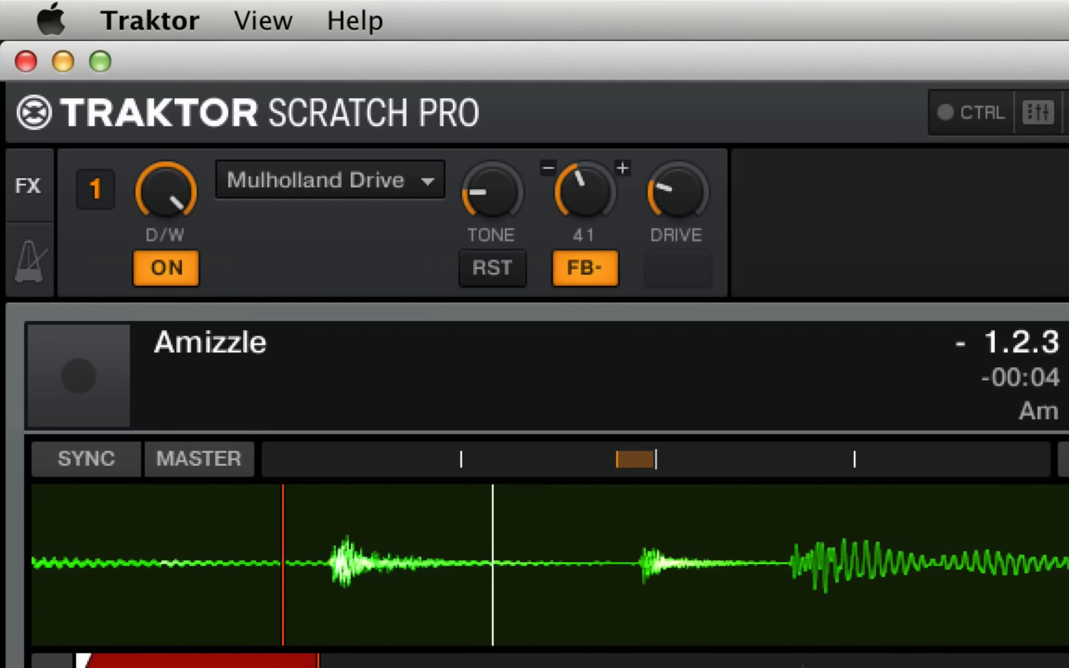
double_click(588, 199)
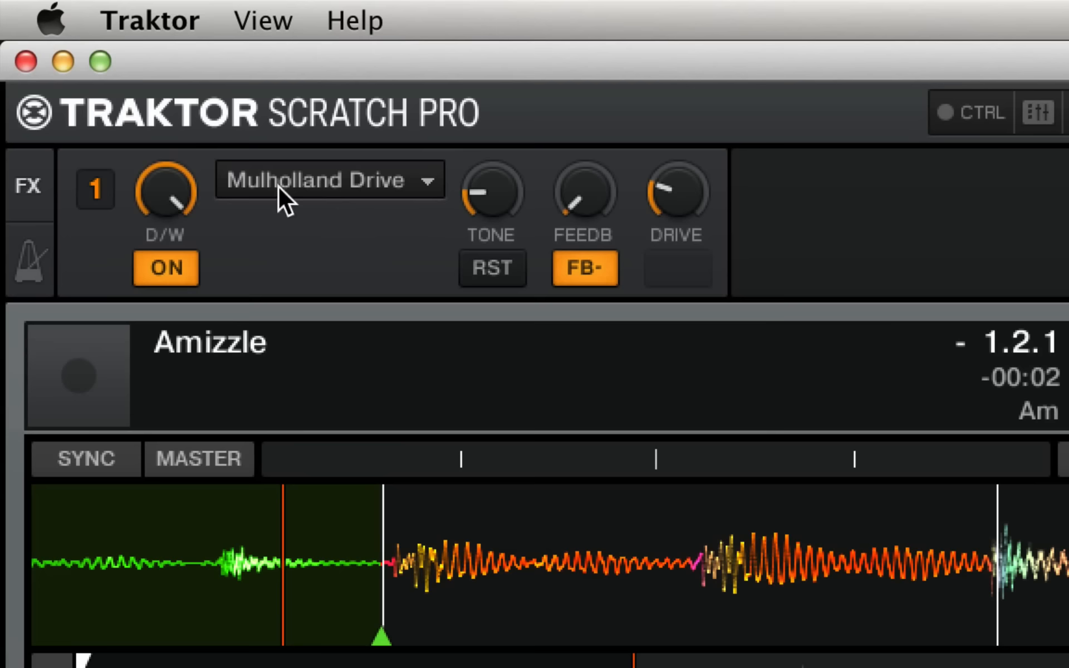
drag(579, 203, 606, 201)
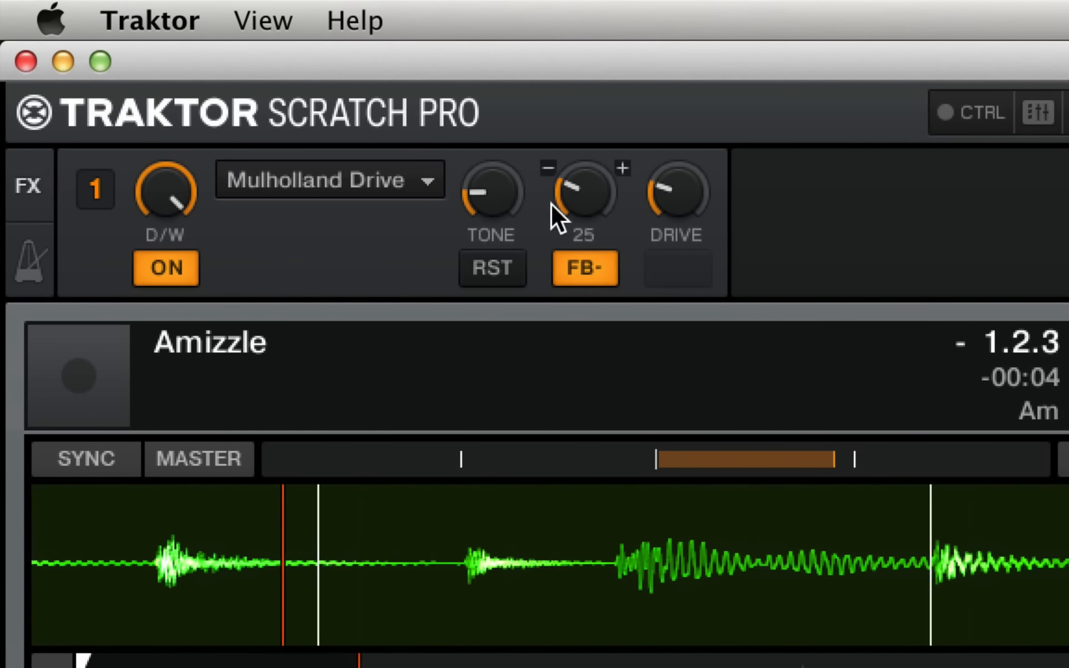
Step: Sweep the D/W of Mulholland Drive between about 20% and full, leaving it at about 11%
mouse_move(166, 192)
mouse_down()
mouse_move(200, 200)
mouse_move(145, 189)
mouse_up()
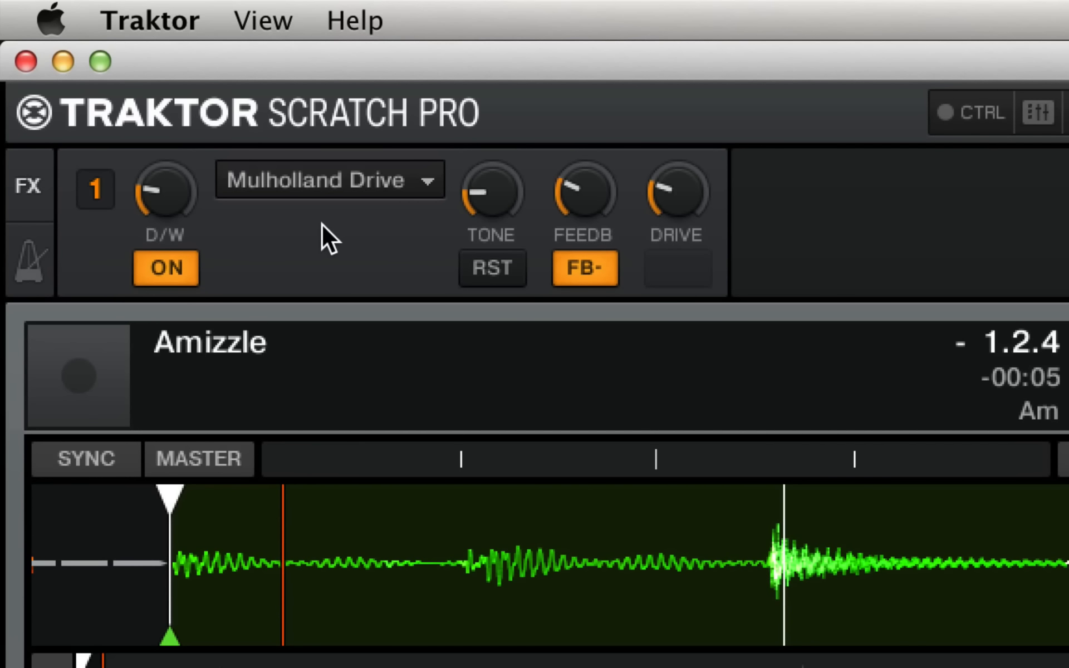
drag(173, 209, 273, 148)
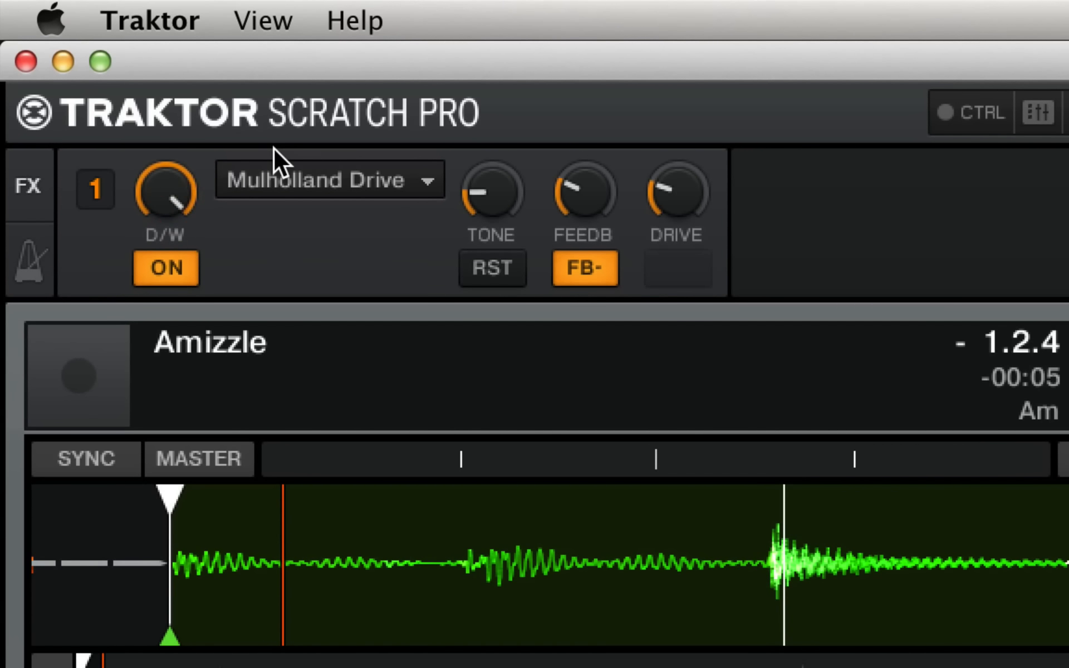
drag(162, 196, 162, 240)
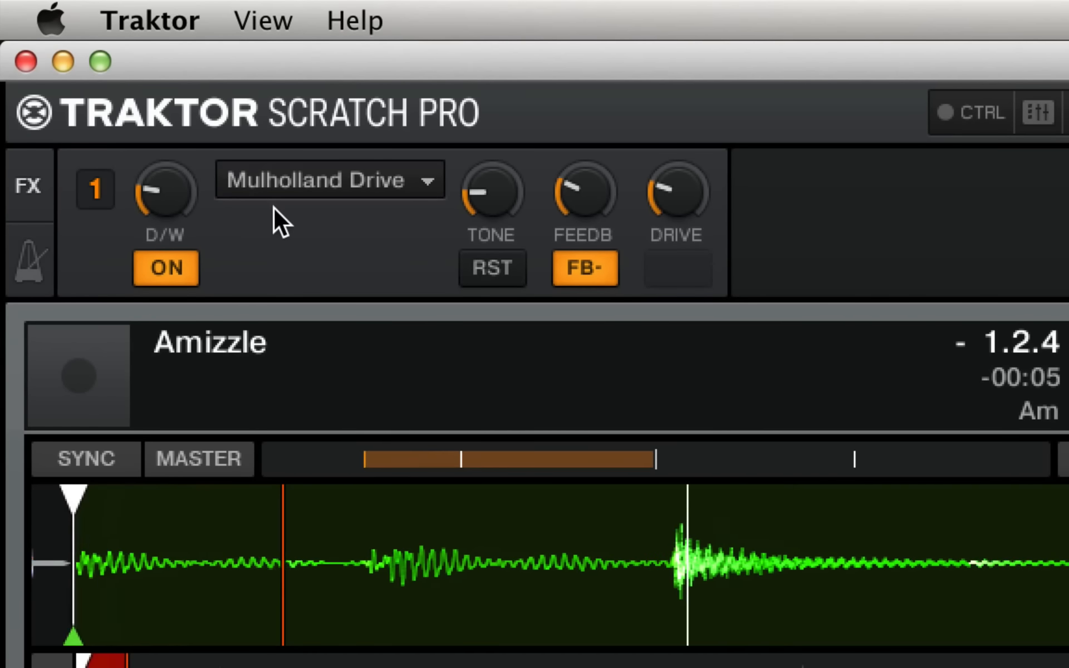
mouse_move(182, 214)
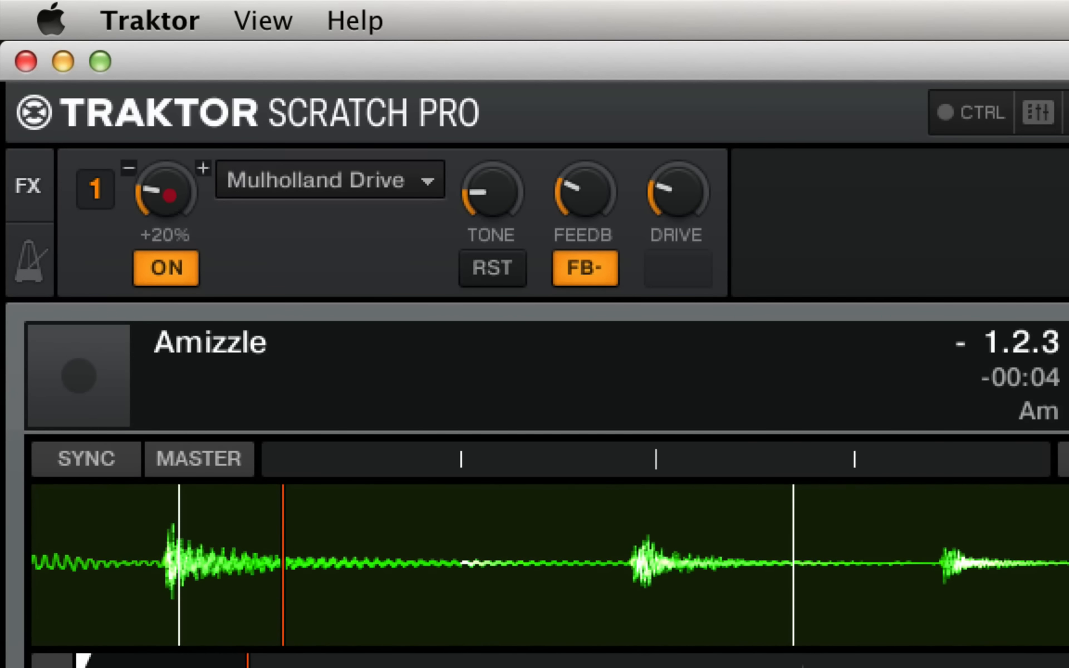
drag(170, 195, 169, 211)
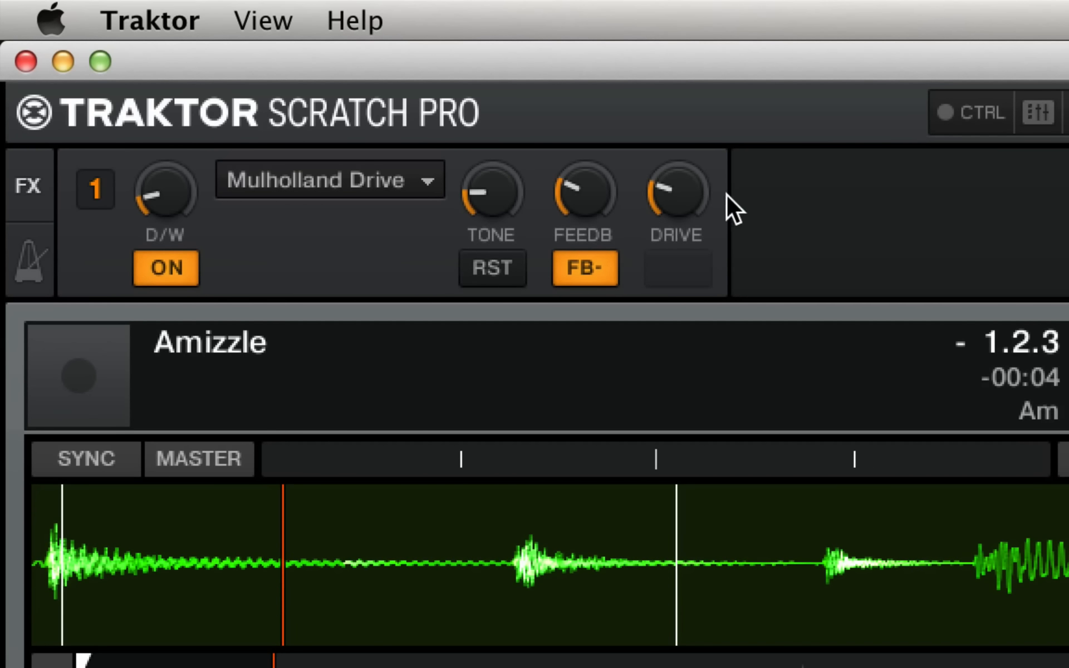
mouse_move(199, 218)
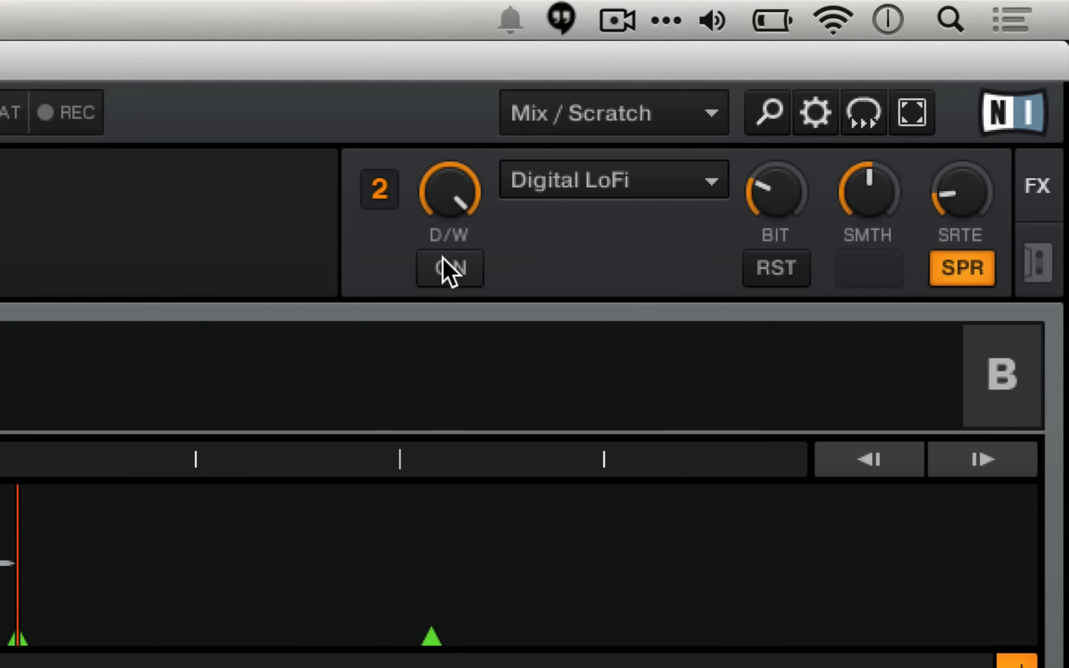
Step: Reset and switch on Digital LoFi in FX unit 2, with SMTH at 0 and BIT at 52
click(801, 270)
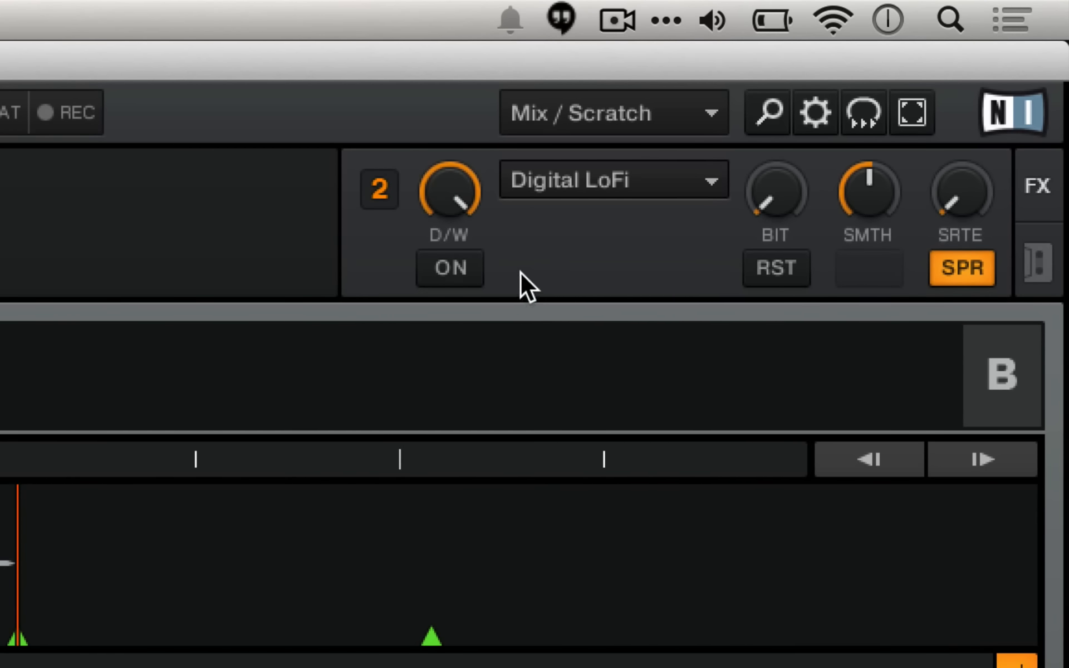
click(466, 267)
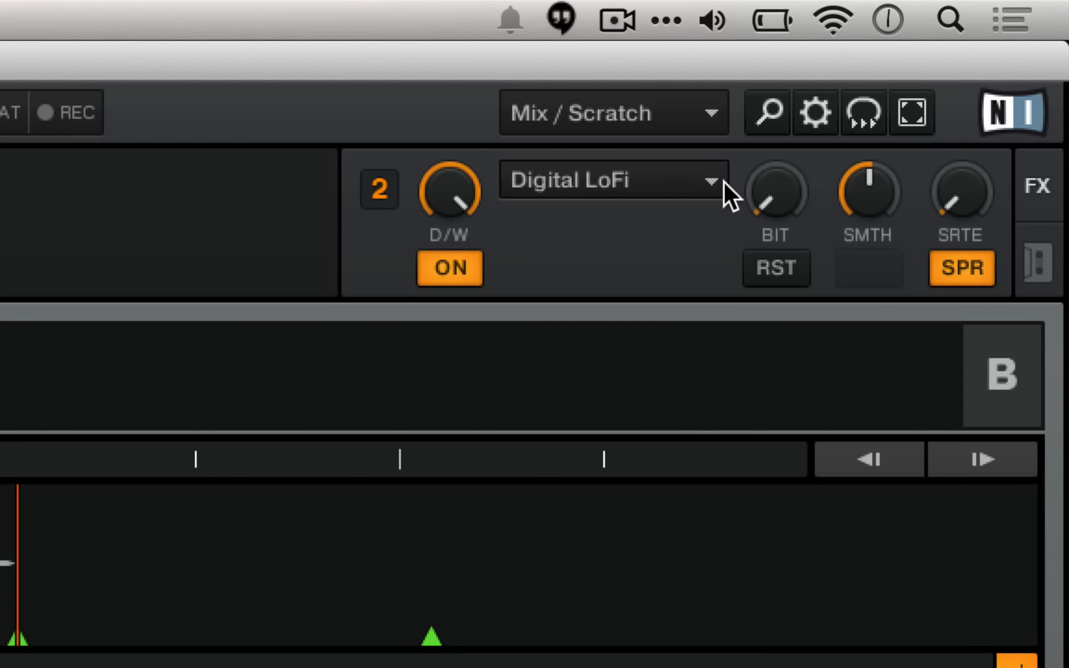
mouse_move(850, 204)
mouse_down()
mouse_move(852, 162)
mouse_move(852, 246)
mouse_move(852, 162)
mouse_move(847, 207)
mouse_up()
drag(774, 187, 775, 142)
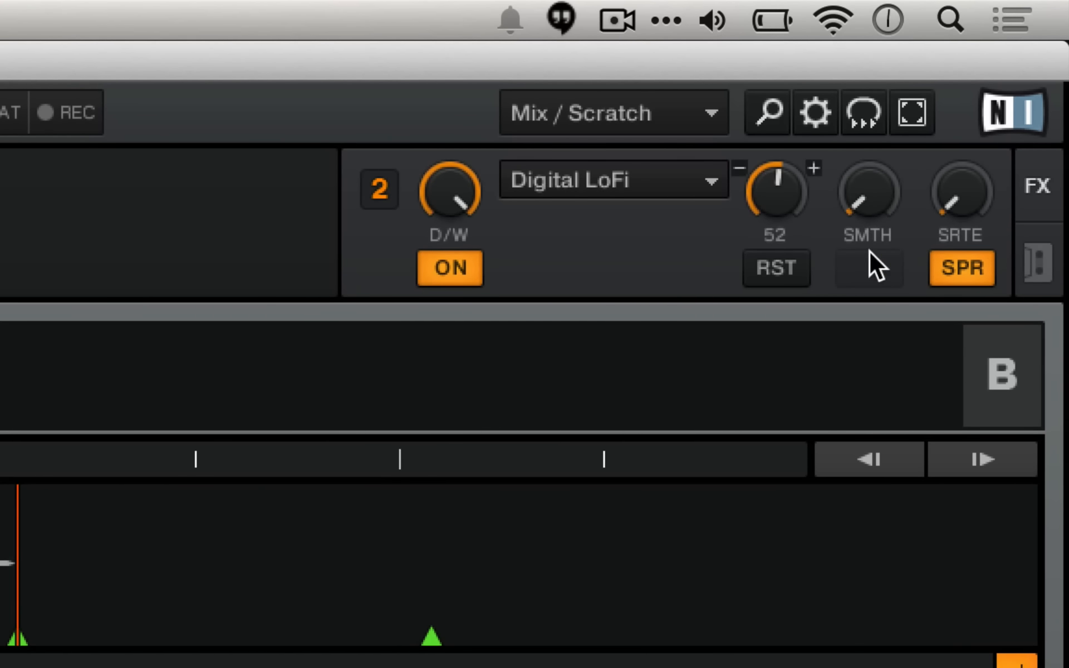
Step: Sweep the SMTH of Digital LoFi up to nearly full and back down to 0
drag(856, 171, 836, 2)
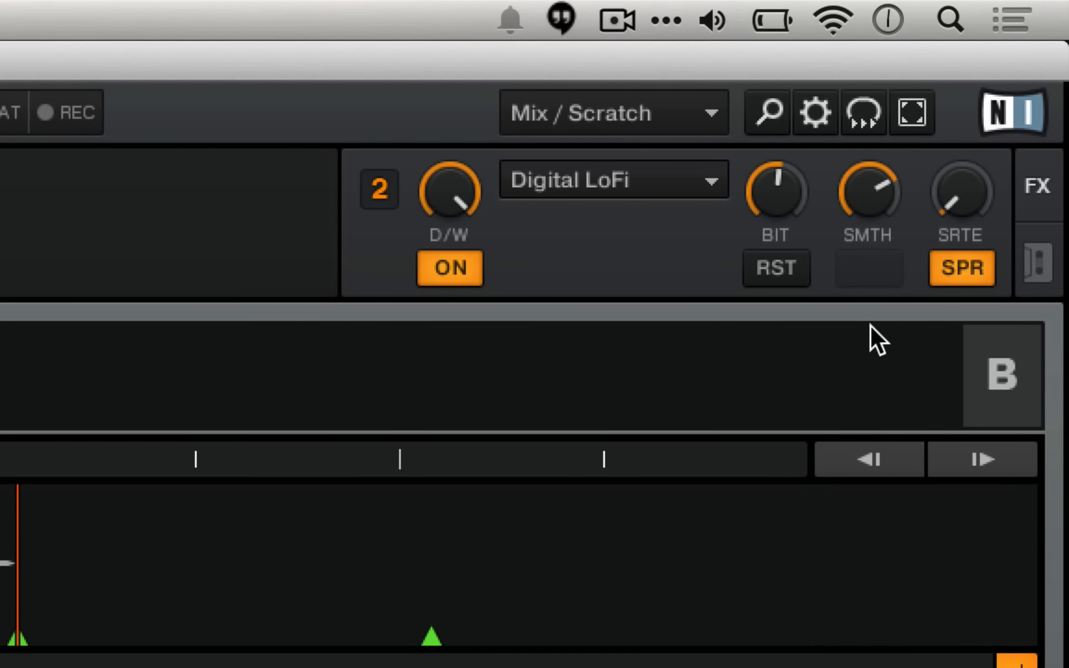
drag(873, 216, 940, 5)
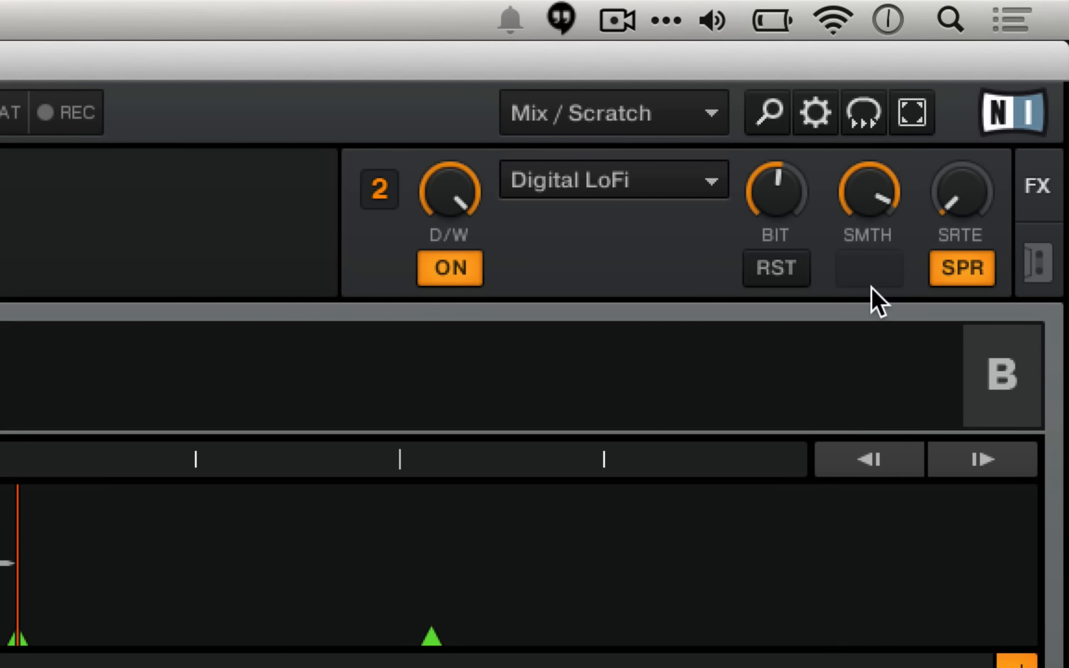
drag(849, 201, 848, 262)
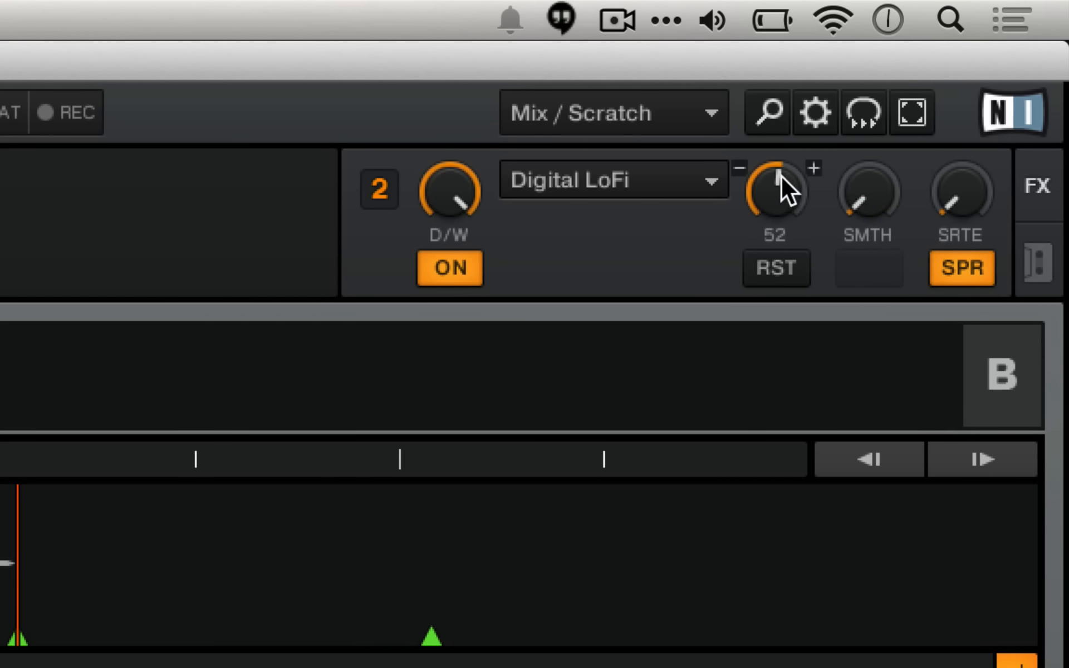
Step: Sweep the BIT of Digital LoFi between about 10 and 100, leaving it near the low end
drag(779, 176, 779, 109)
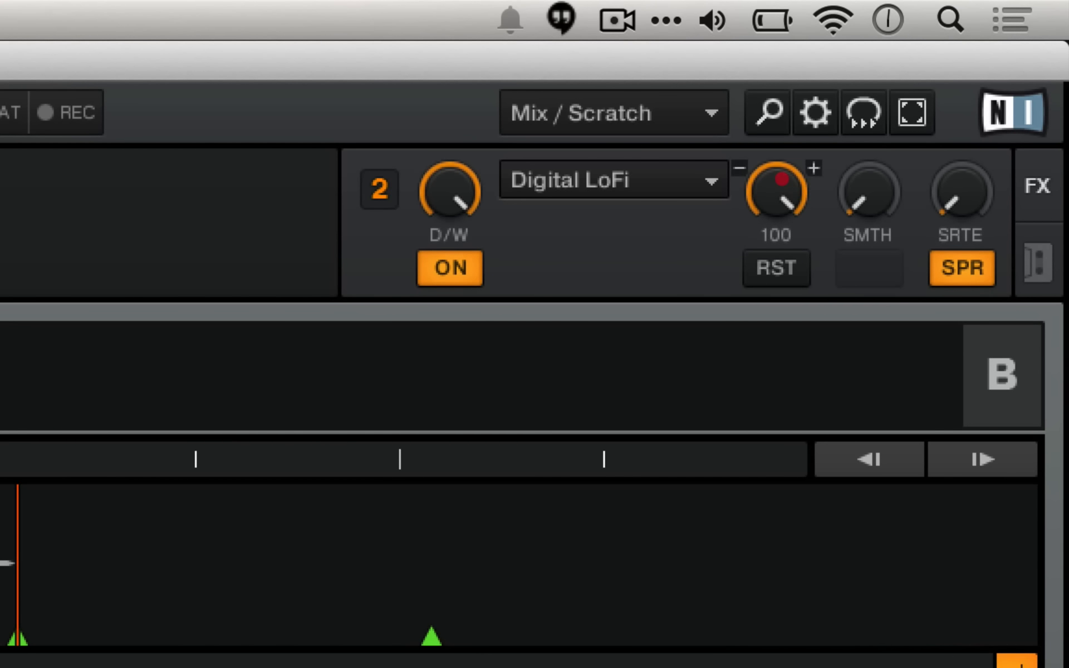
drag(782, 178, 782, 235)
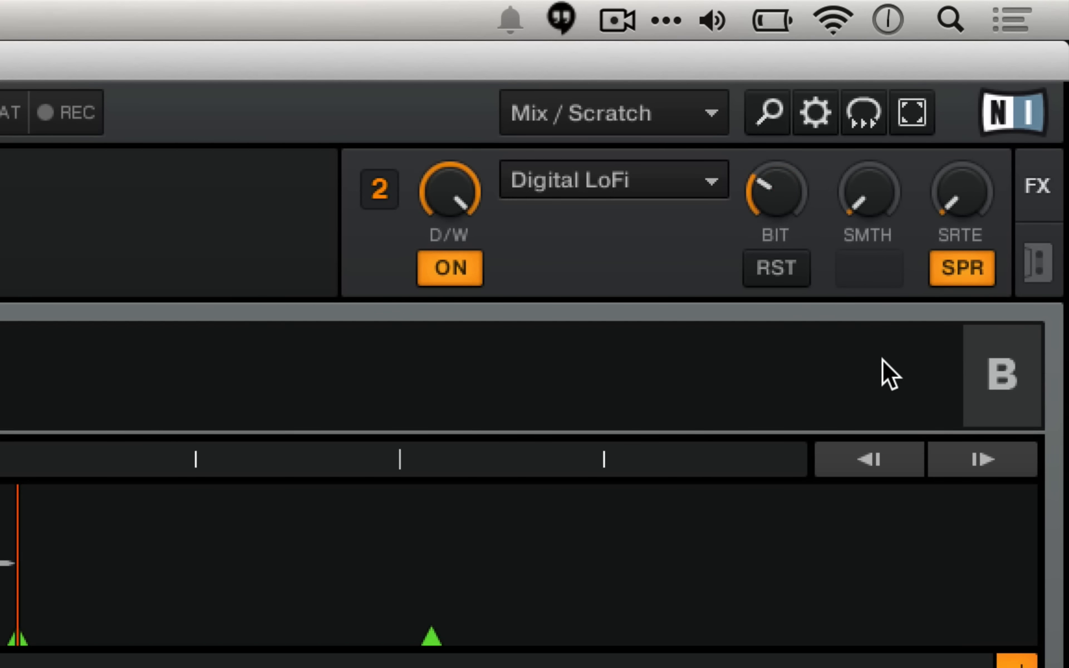
drag(782, 191, 782, 206)
mouse_move(785, 215)
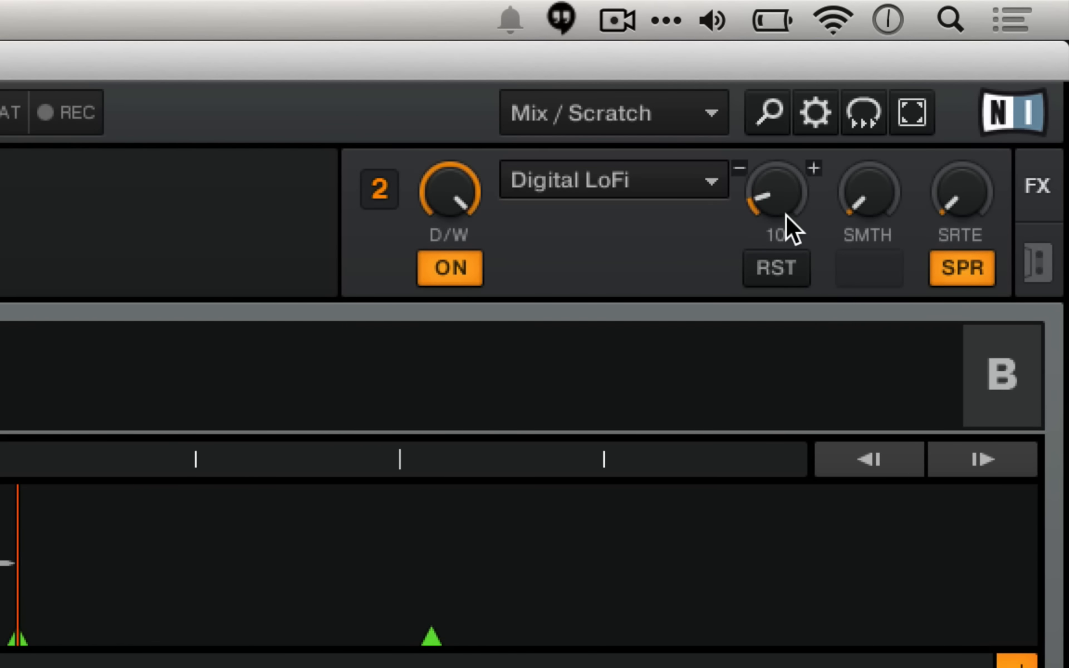
drag(791, 216, 790, 212)
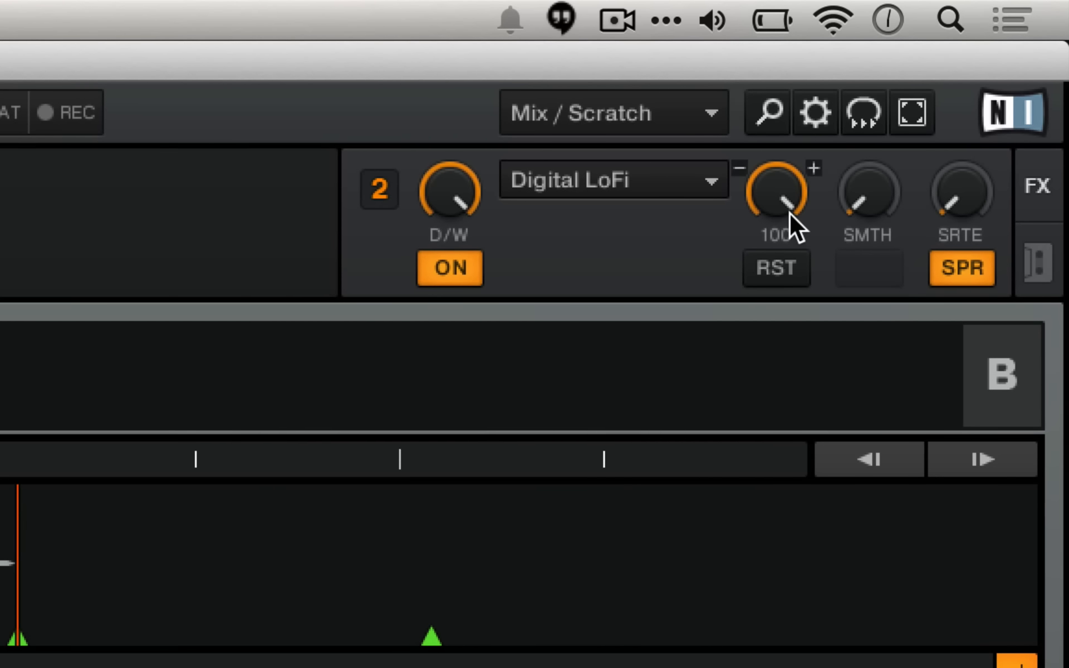
drag(782, 208, 782, 229)
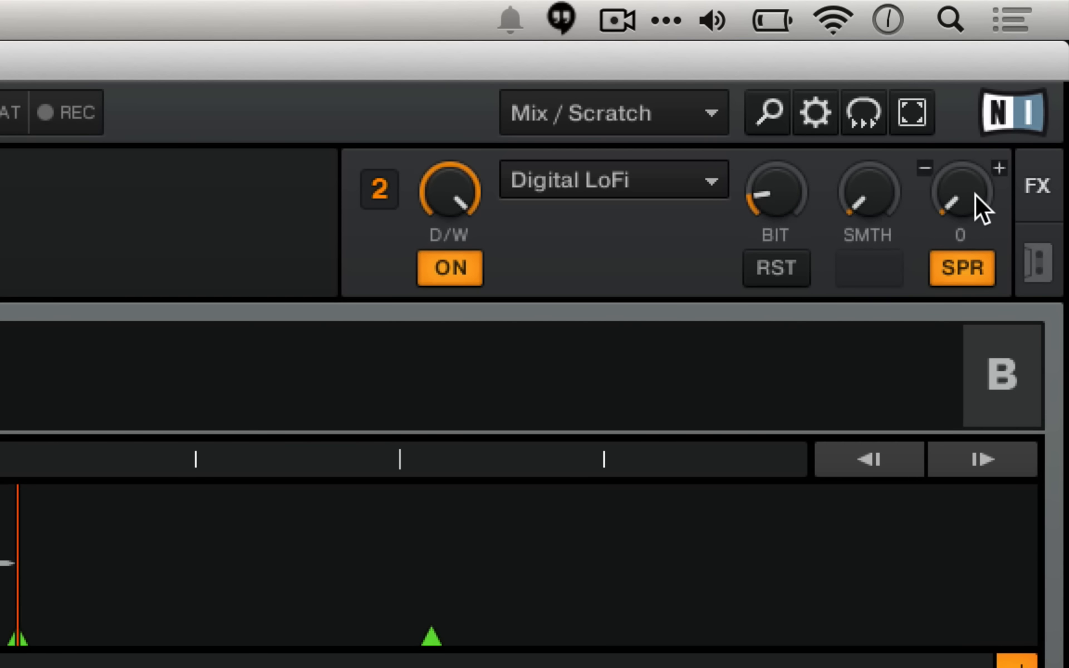
Step: Raise the SRTE of Digital LoFi to just below the midpoint and set its SMTH to 90
mouse_move(971, 196)
mouse_down()
mouse_move(972, 181)
mouse_move(972, 195)
mouse_up()
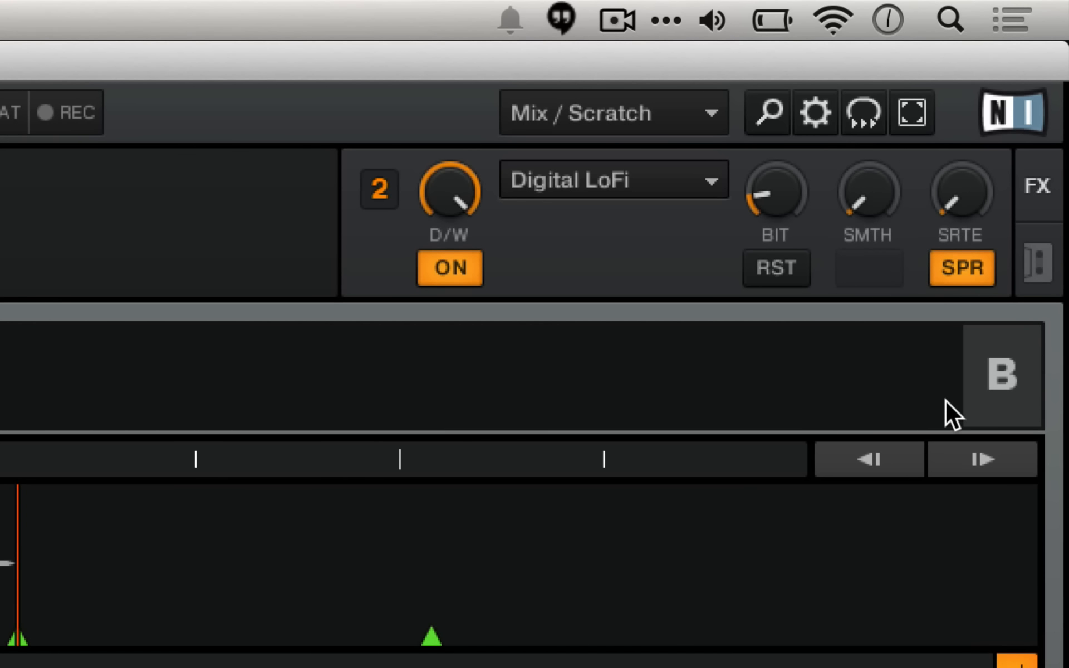
drag(966, 209, 966, 184)
drag(877, 218, 877, 169)
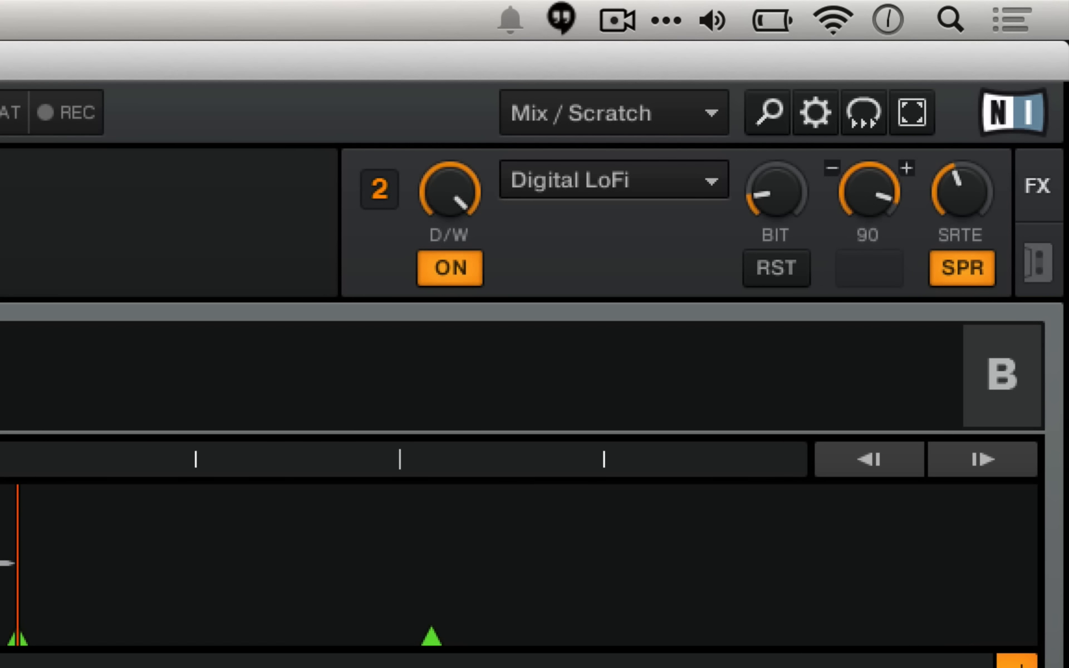
drag(958, 213, 957, 211)
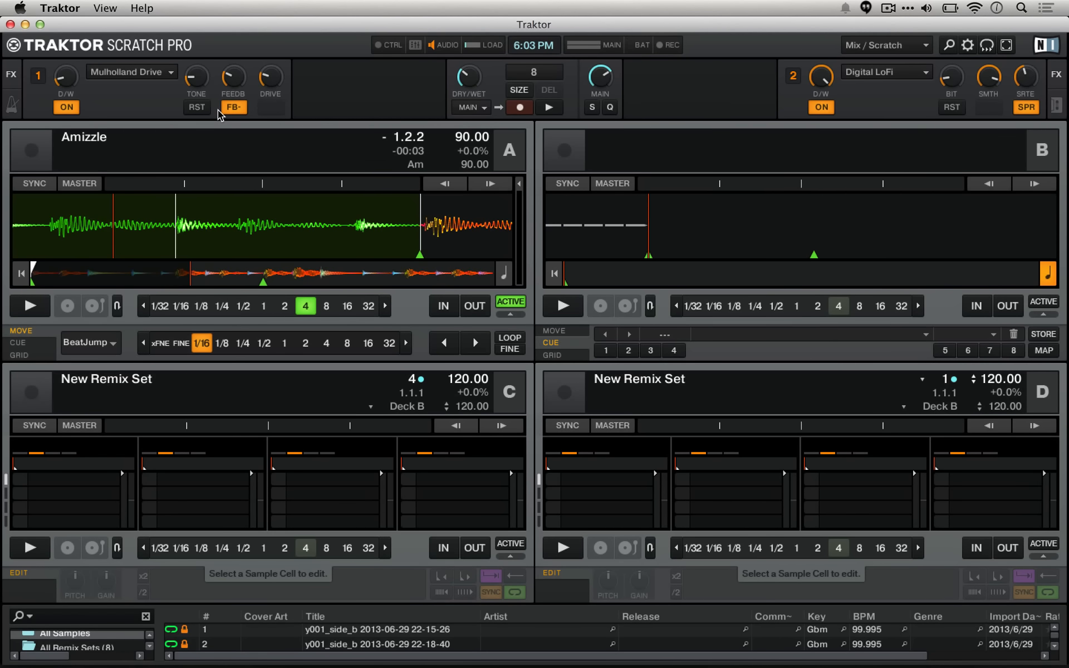
Step: Lower the D/W of Digital LoFi to just below the midpoint, playing deck A briefly before and after the change
key(space)
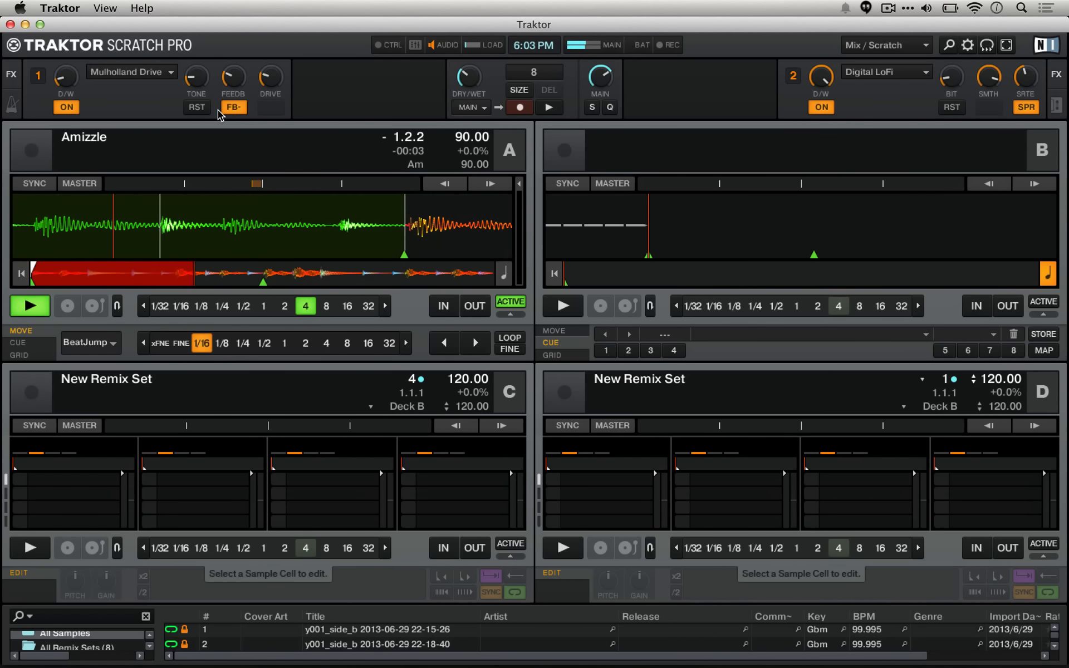
key(space)
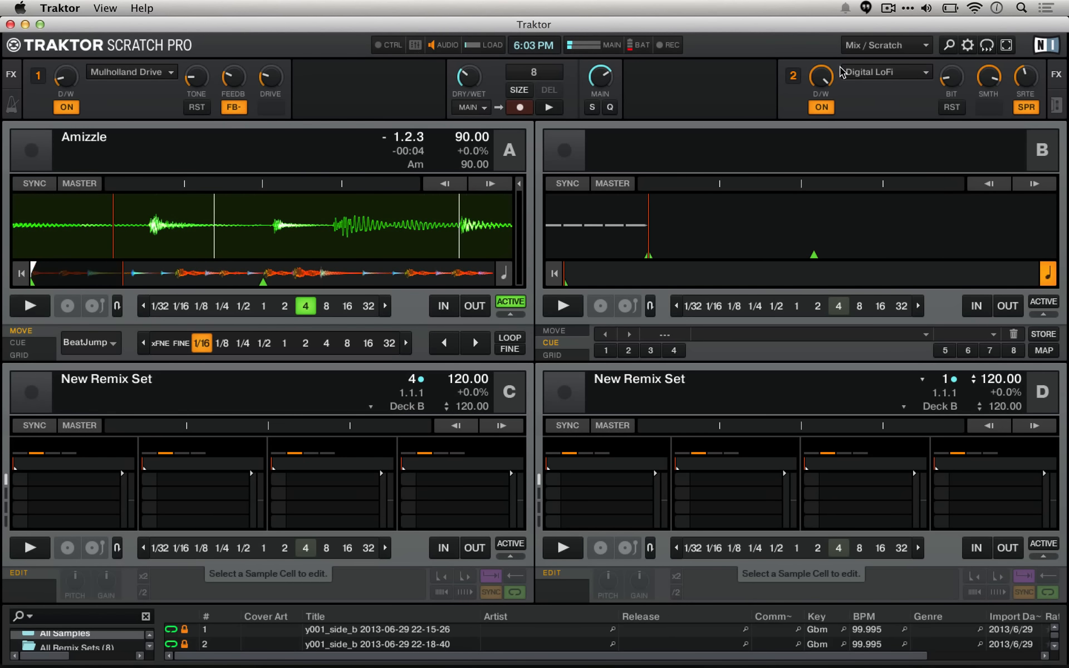
mouse_move(826, 80)
mouse_move(826, 79)
mouse_down()
mouse_move(826, 92)
mouse_move(822, 79)
mouse_up()
key(space)
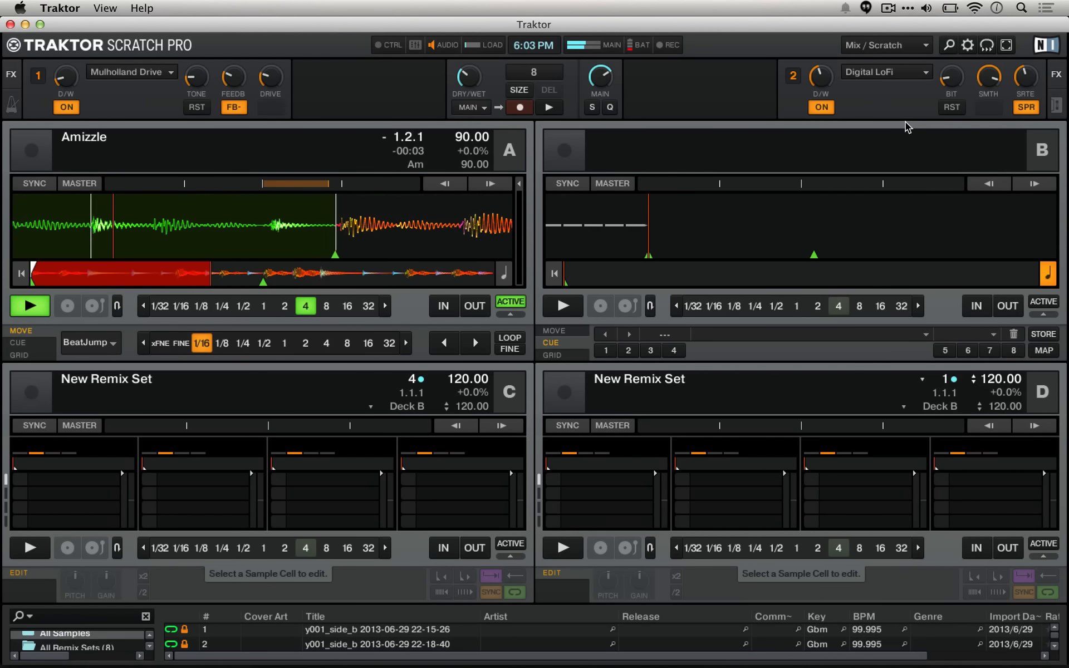
key(space)
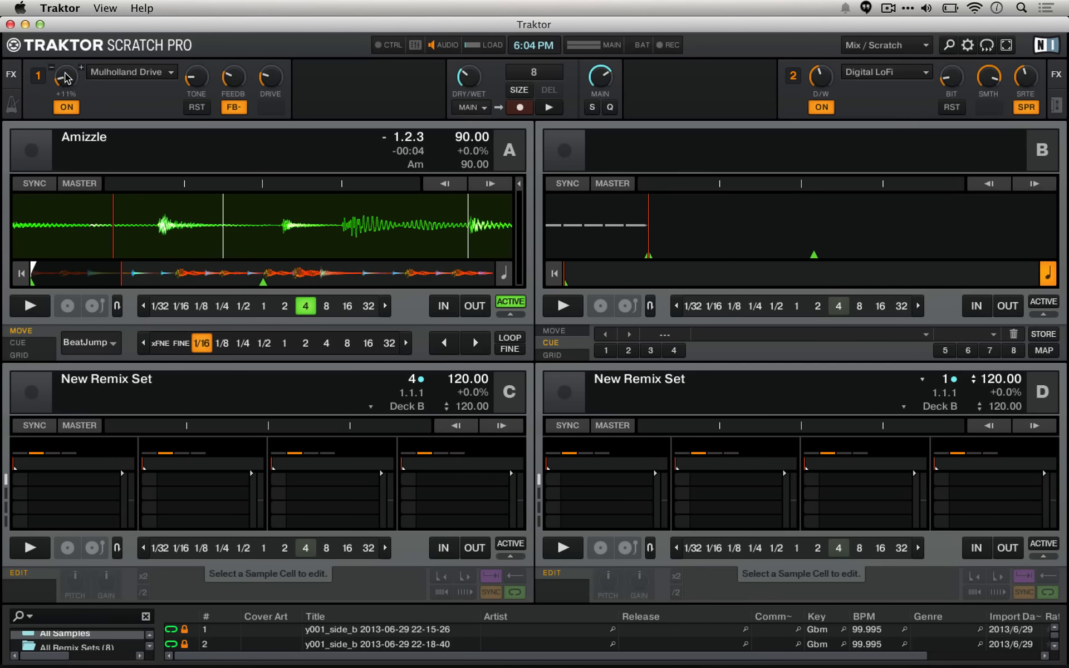
Step: Lower the D/W of Mulholland Drive to near its minimum and play deck A briefly with both effects on
drag(64, 73, 70, 76)
key(space)
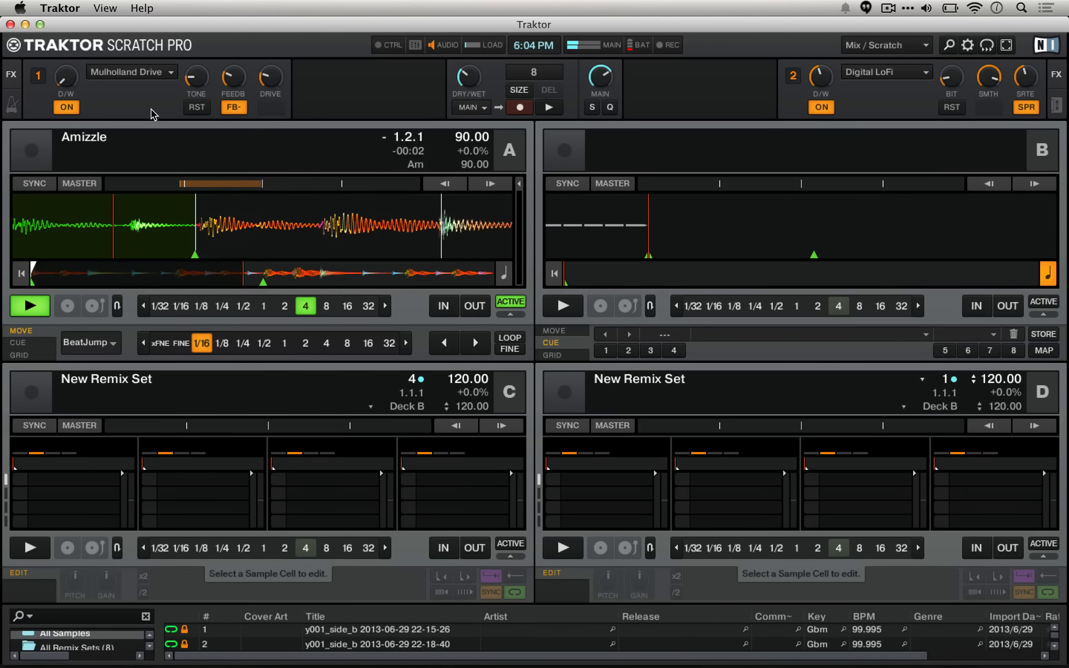
key(a)
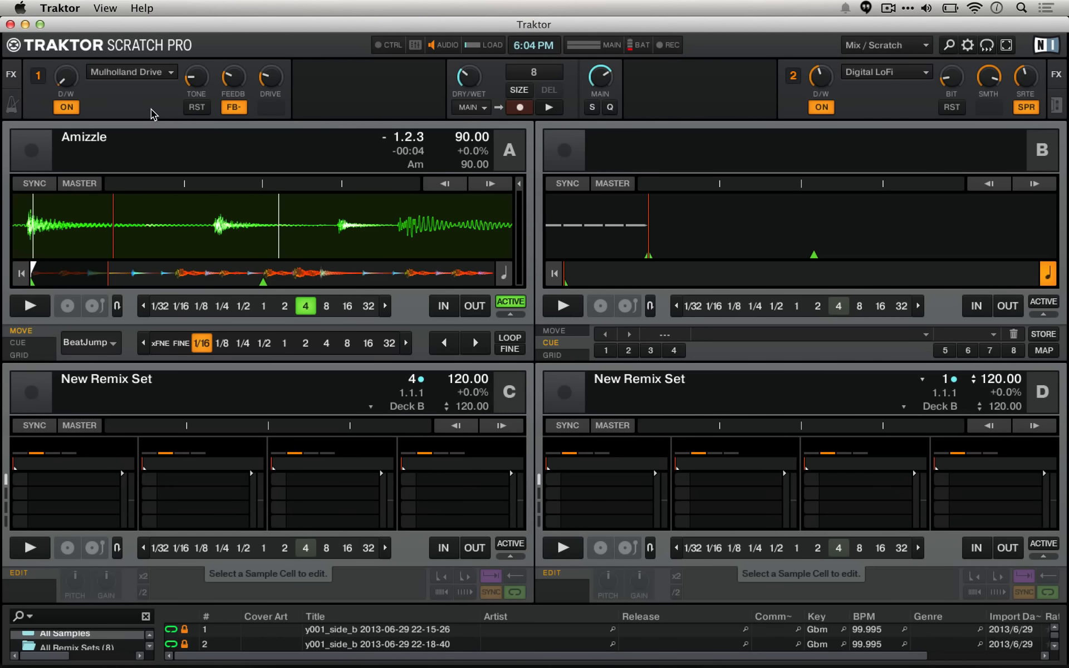
Step: Raise the D/W of Digital LoFi to 100% and play deck A briefly to audition it
drag(816, 80, 816, 42)
key(space)
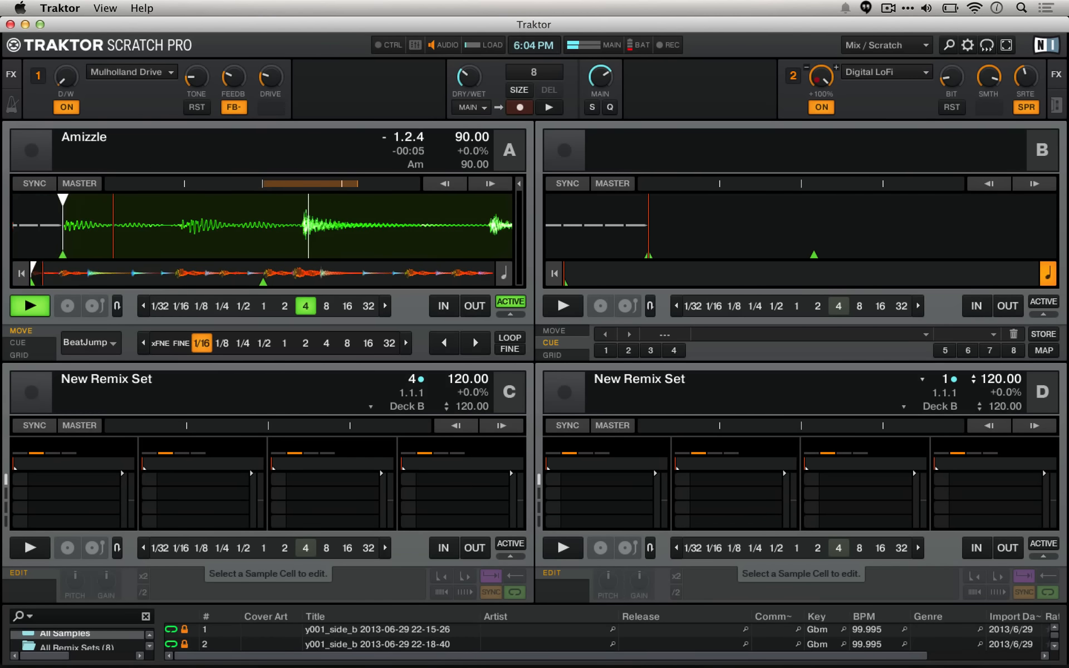
key(space)
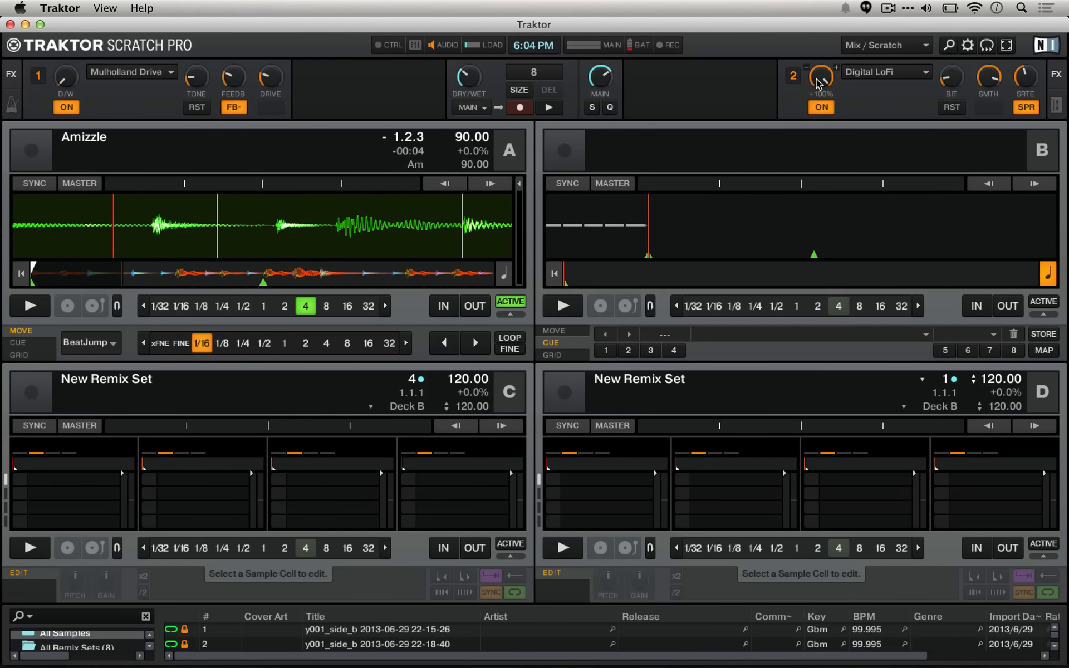
Step: Lower the D/W of Digital LoFi to about the midpoint and raise the D/W of Mulholland Drive slightly
drag(816, 80, 816, 117)
drag(72, 81, 72, 76)
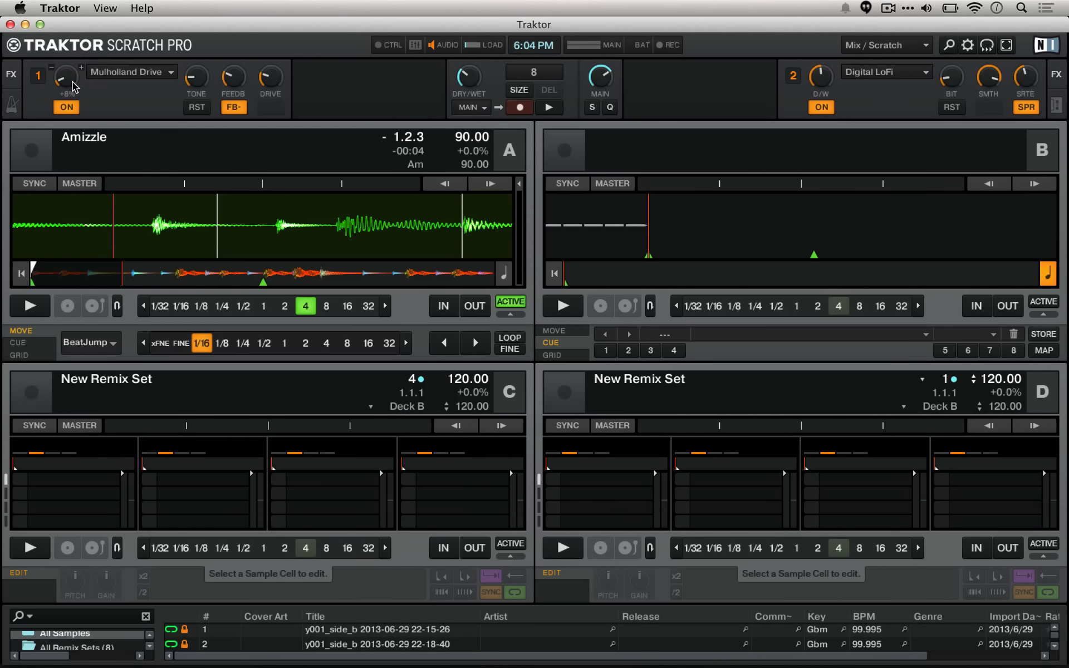